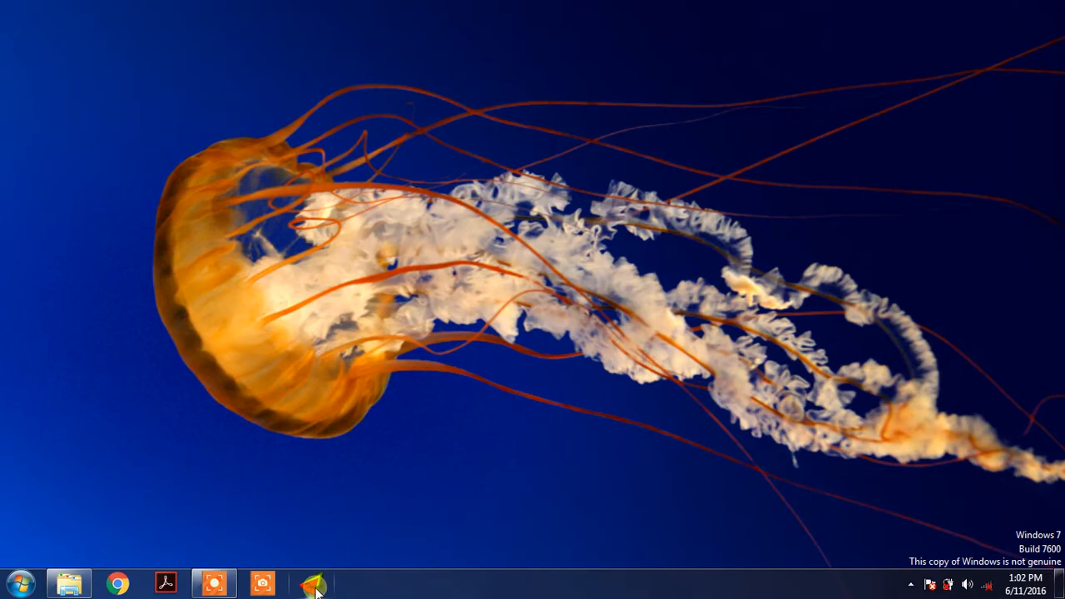
# Launch Trisys POS and log in with the cashier's user ID and password.
pyautogui.click(314, 587)
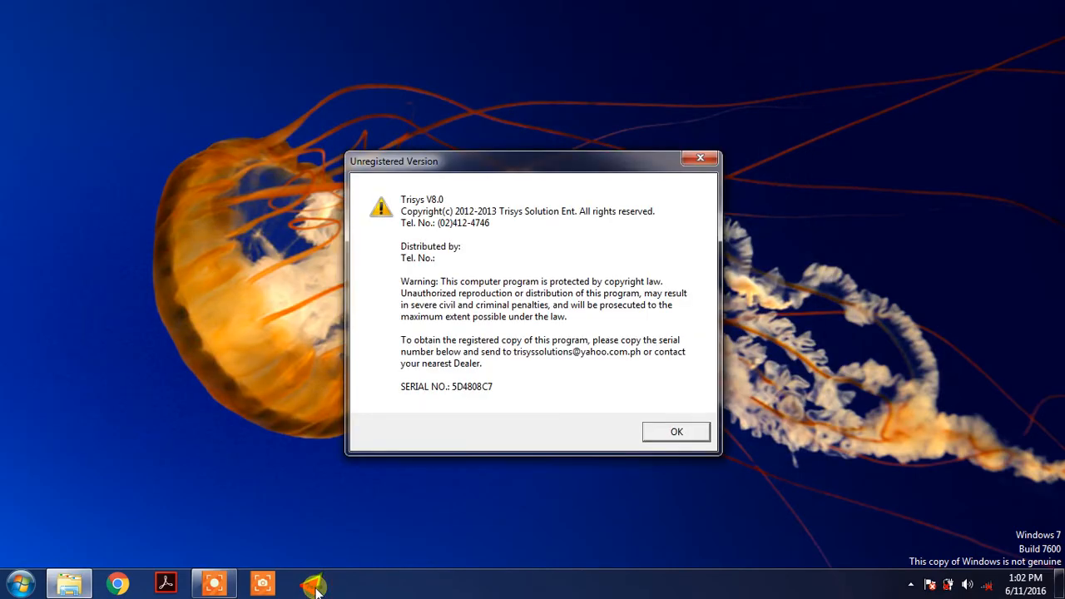
pyautogui.press('Return')
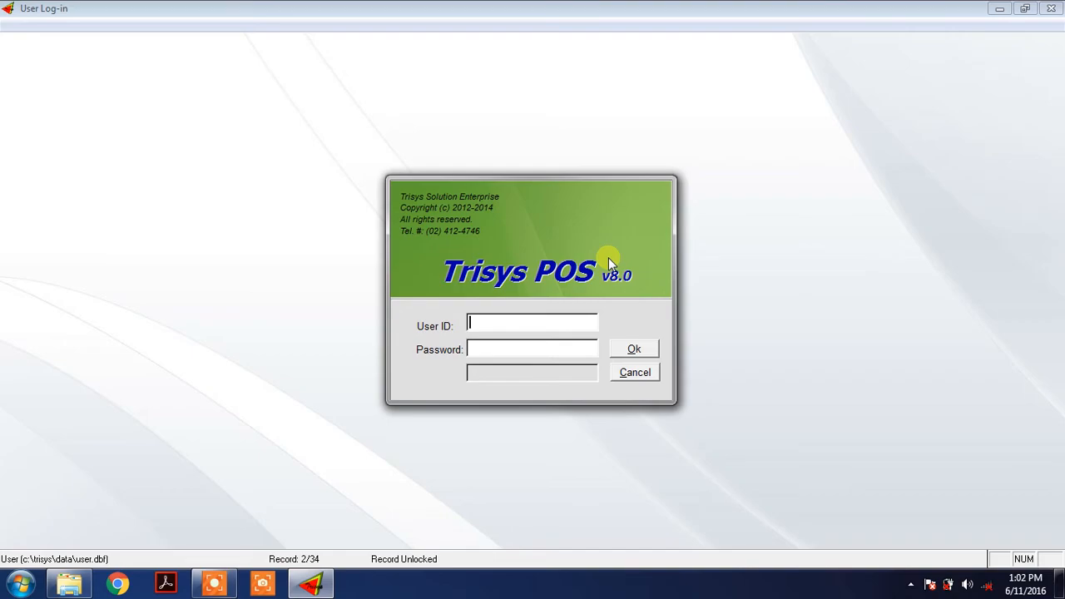
pyautogui.press('Return')
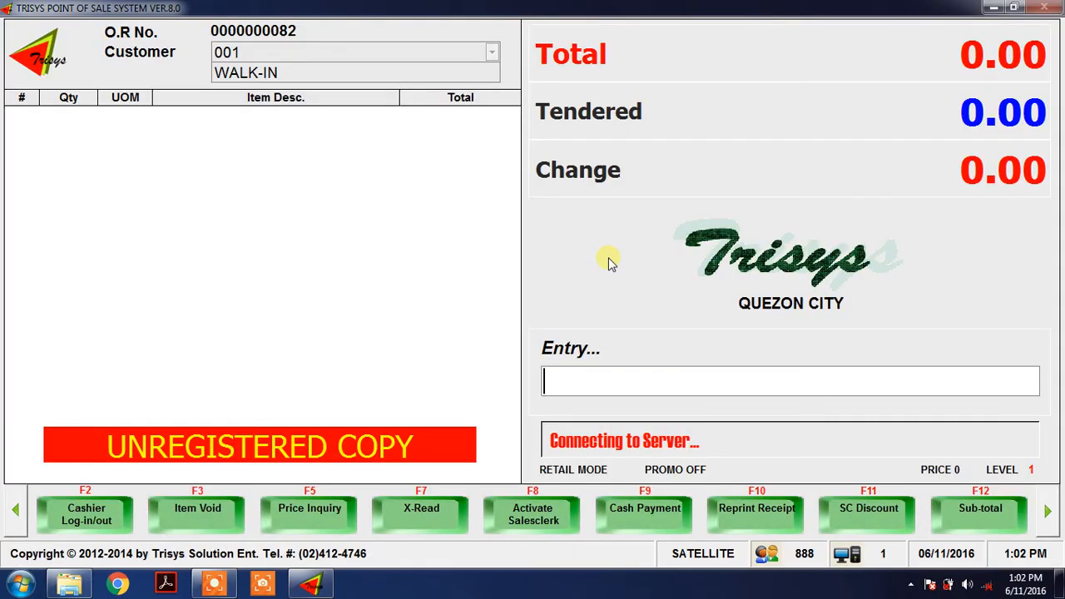
# Restore the point-of-sale window from full screen, enlarge it to nearly the screen's width and move it up to the screen's upper edge.
pyautogui.click(1013, 7)
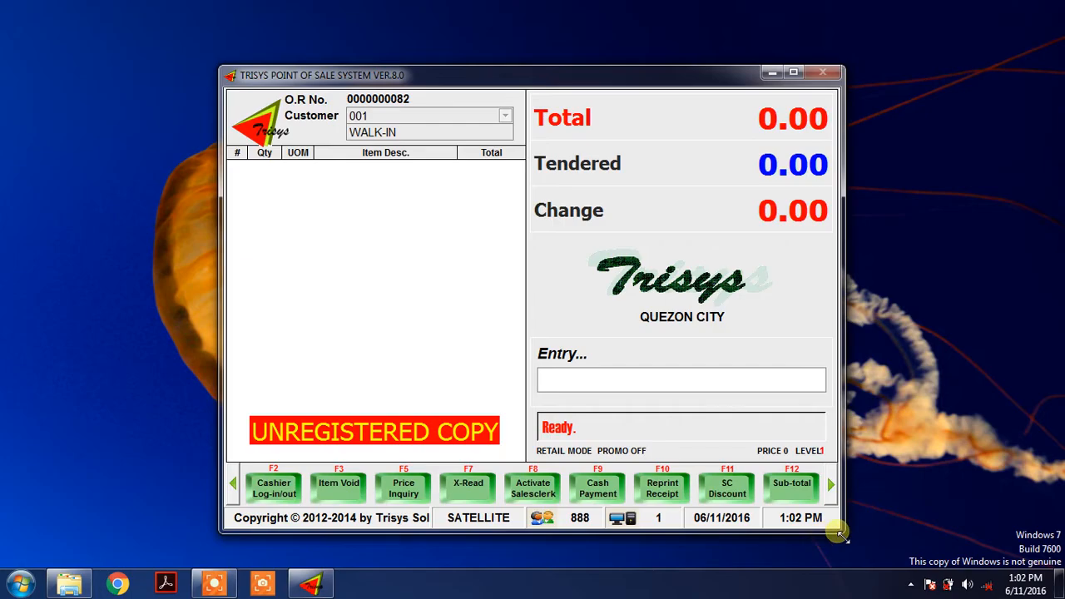
pyautogui.moveTo(828, 537); pyautogui.dragTo(1001, 566)
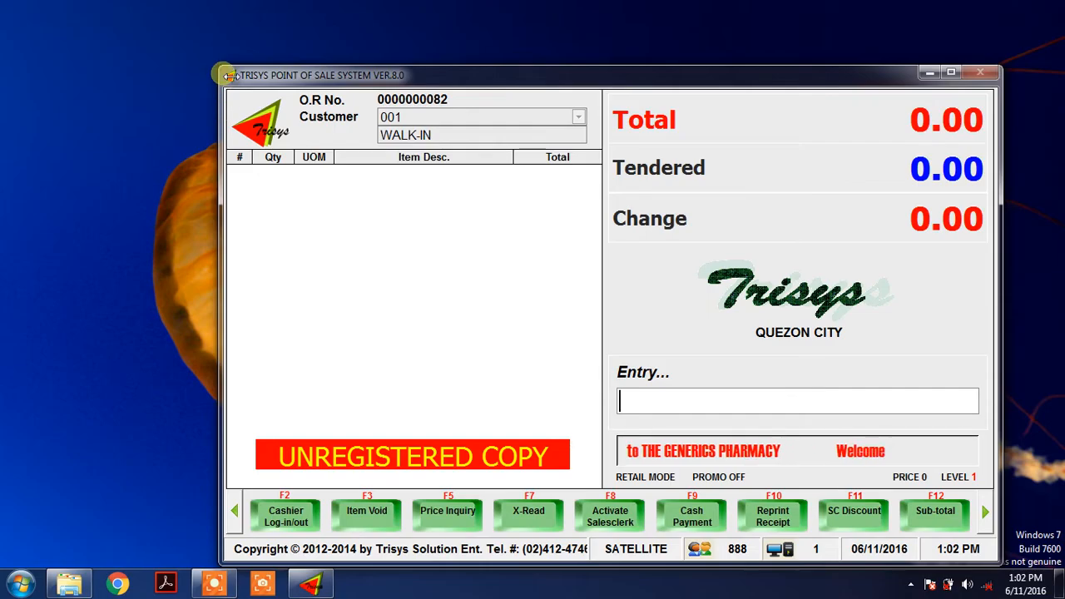
pyautogui.moveTo(221, 79); pyautogui.dragTo(45, 44)
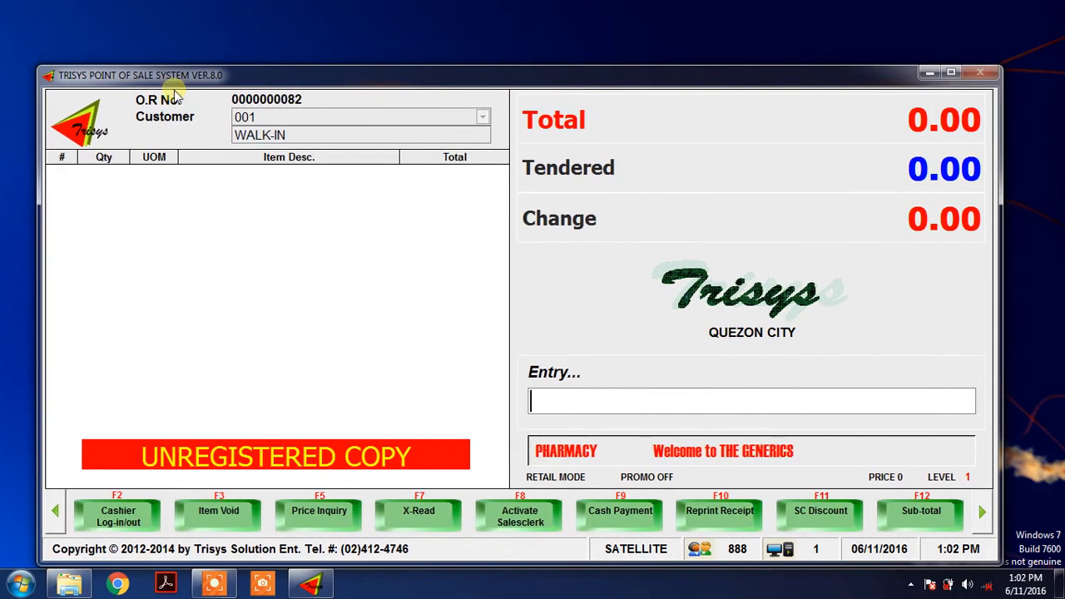
pyautogui.moveTo(303, 70); pyautogui.dragTo(300, 8)
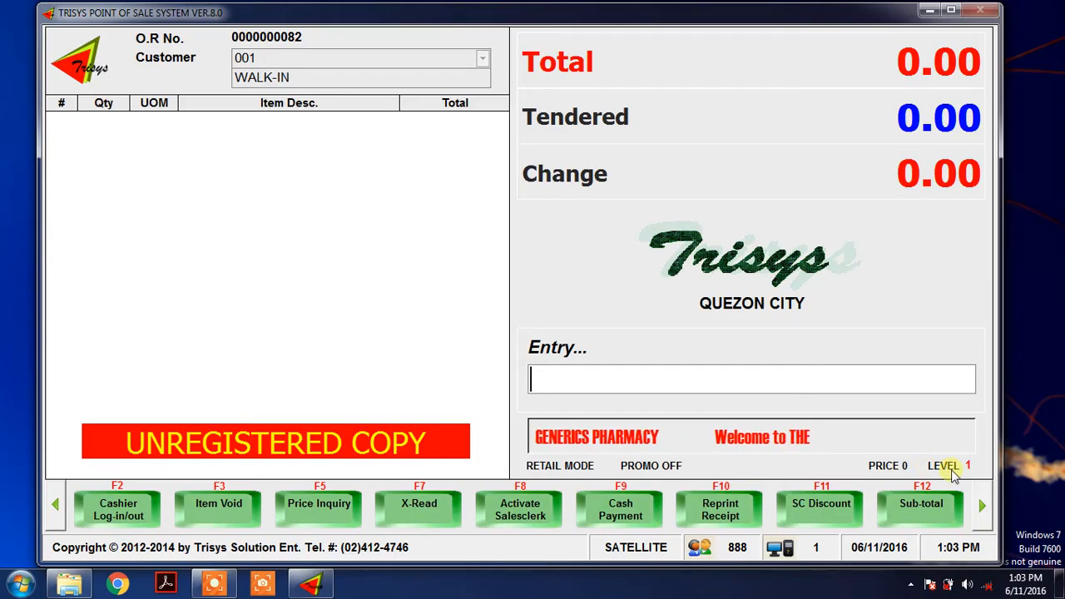
# Review the function keys on levels 1, 2 and 3, ending back on level 1.
pyautogui.click(983, 504)
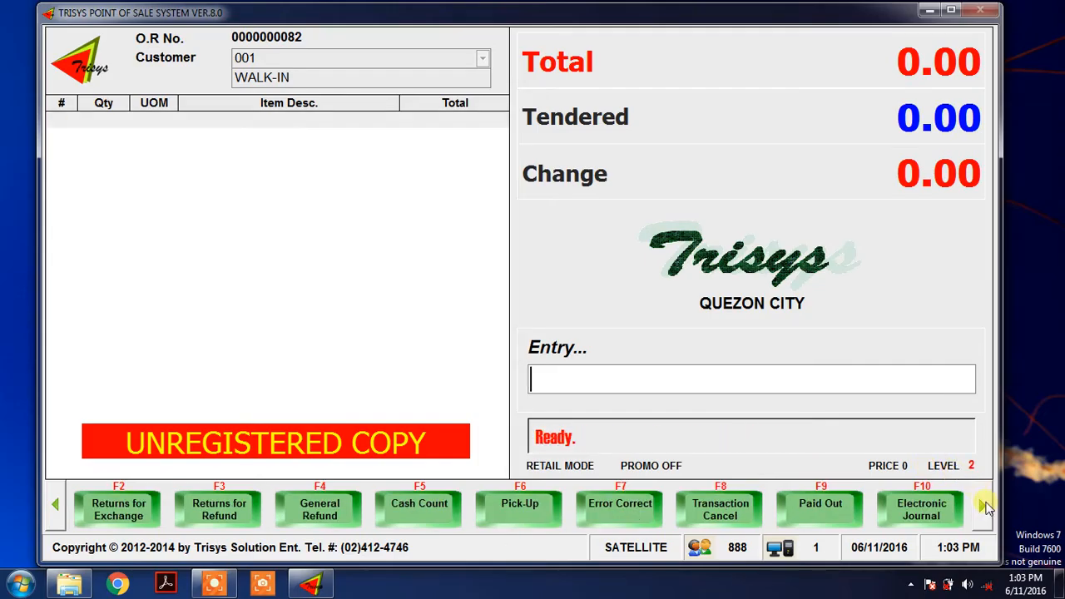
pyautogui.click(984, 507)
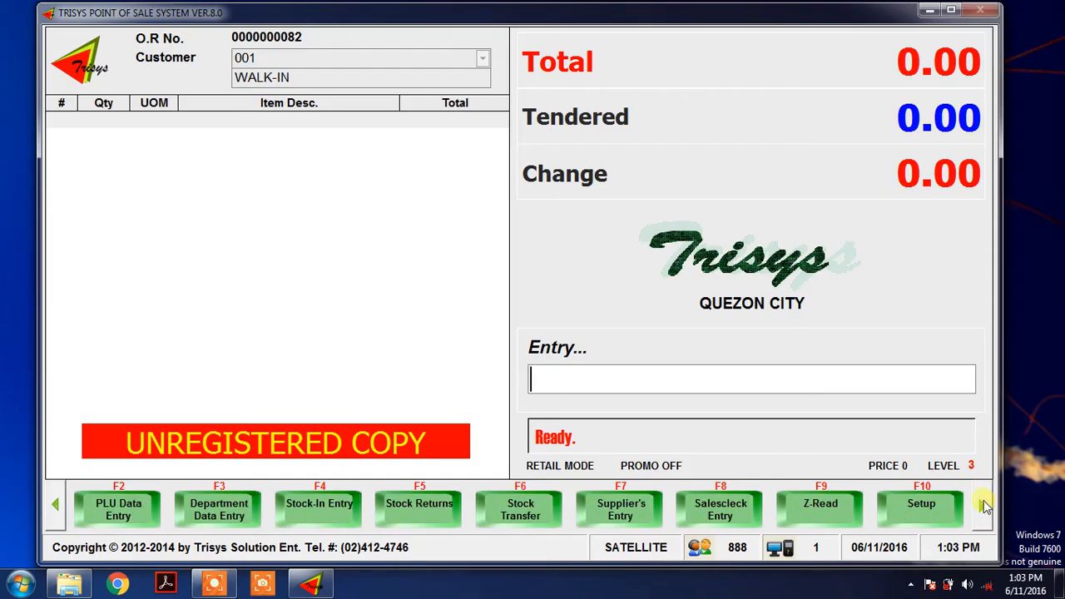
pyautogui.click(984, 507)
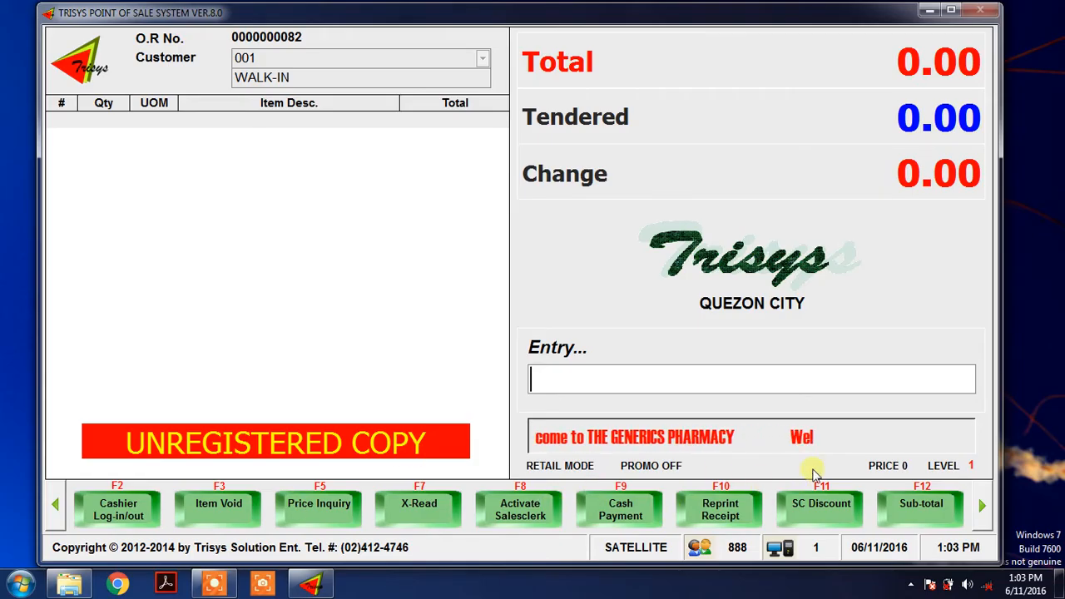
pyautogui.click(982, 505)
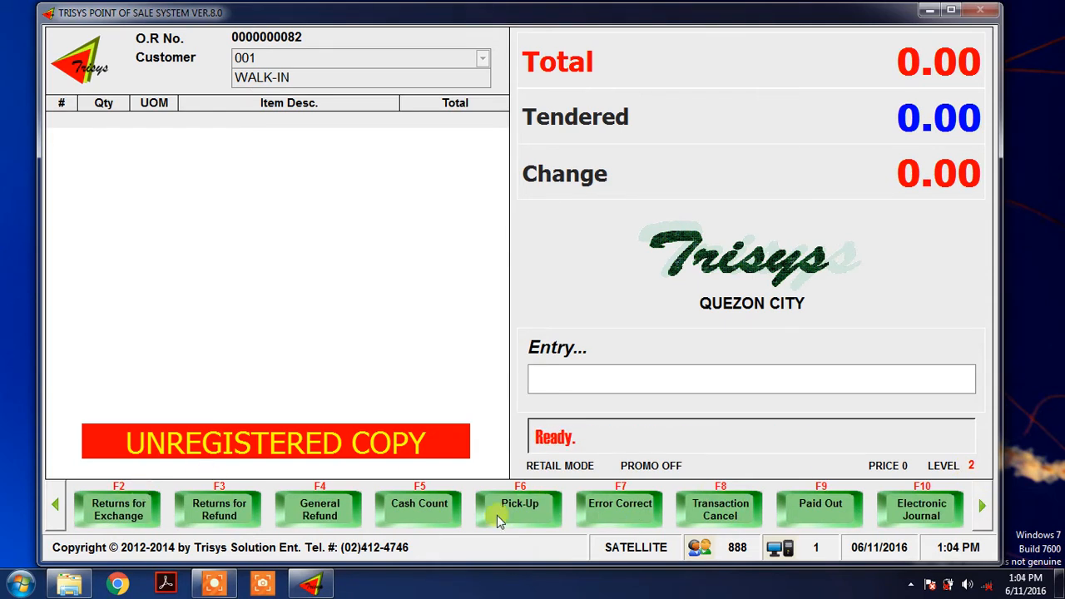
pyautogui.click(983, 509)
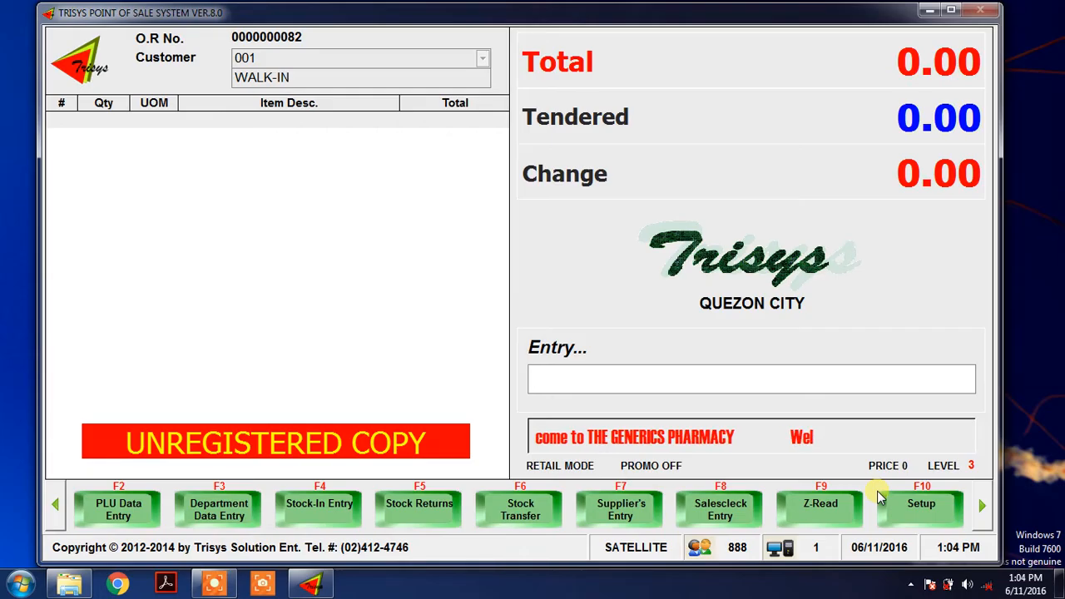
pyautogui.click(981, 505)
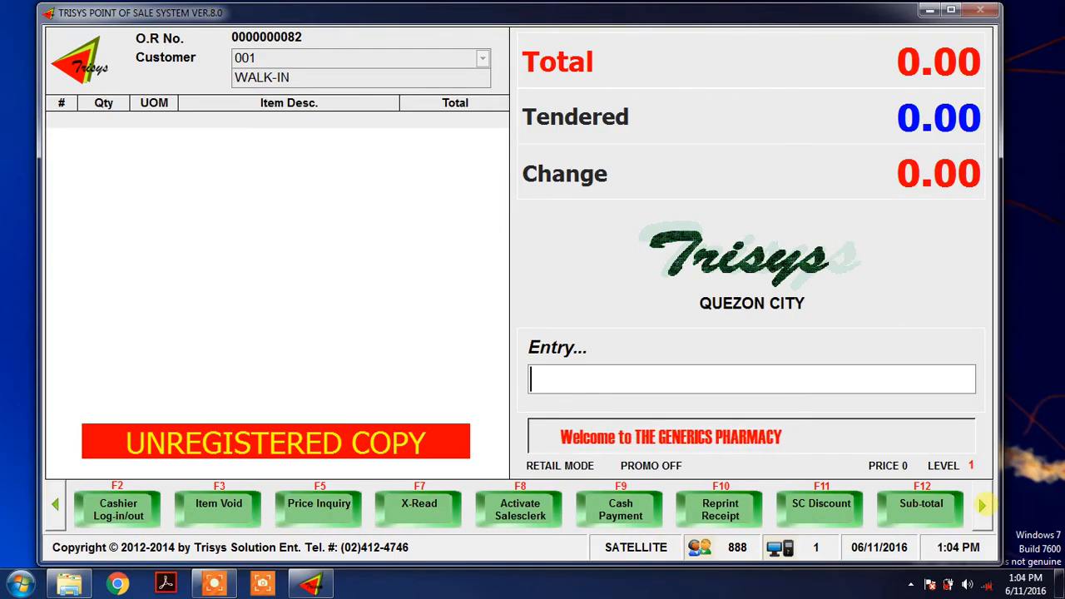
# Find ALASKA POWDER MILK 1.8KG in the price inquiry list and add one piece to the sale.
pyautogui.press('F5')
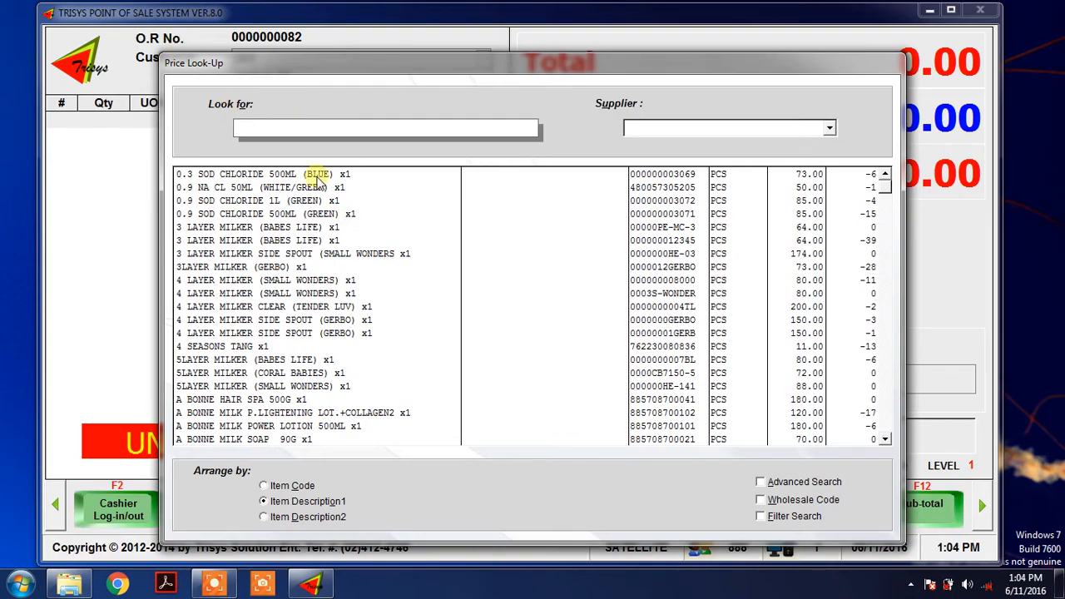
pyautogui.click(311, 212)
pyautogui.press('Down')
pyautogui.press('Down')
pyautogui.press('Down')
pyautogui.press('Down')
pyautogui.press('Down')
pyautogui.press('Down')
pyautogui.press('Down')
pyautogui.press('Down')
pyautogui.press('Down')
pyautogui.press('Down')
pyautogui.press('Down')
pyautogui.press('Down')
pyautogui.press('Down')
pyautogui.press('Down')
pyautogui.press('Down')
pyautogui.press('Down')
pyautogui.press('Down')
pyautogui.press('Down')
pyautogui.press('Down')
pyautogui.press('Down')
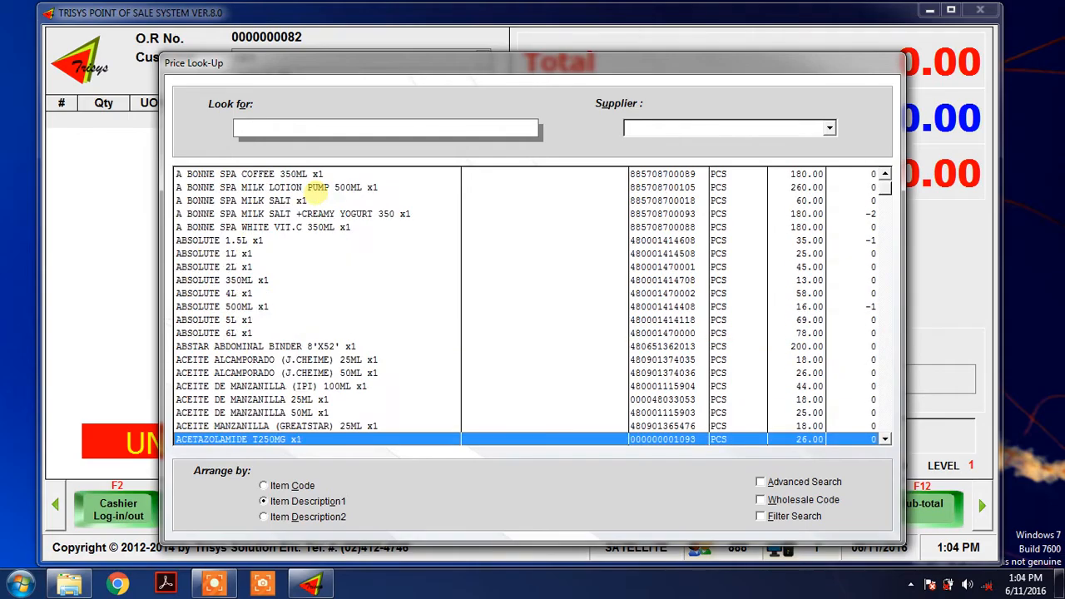
pyautogui.press('Down')
pyautogui.press('Down')
pyautogui.press('Down')
pyautogui.press('Down')
pyautogui.press('Down')
pyautogui.press('Down')
pyautogui.press('Down')
pyautogui.press('Down')
pyautogui.press('Down')
pyautogui.press('Down')
pyautogui.press('Down')
pyautogui.press('Down')
pyautogui.press('Down')
pyautogui.press('Down')
pyautogui.press('Down')
pyautogui.press('Down')
pyautogui.press('Down')
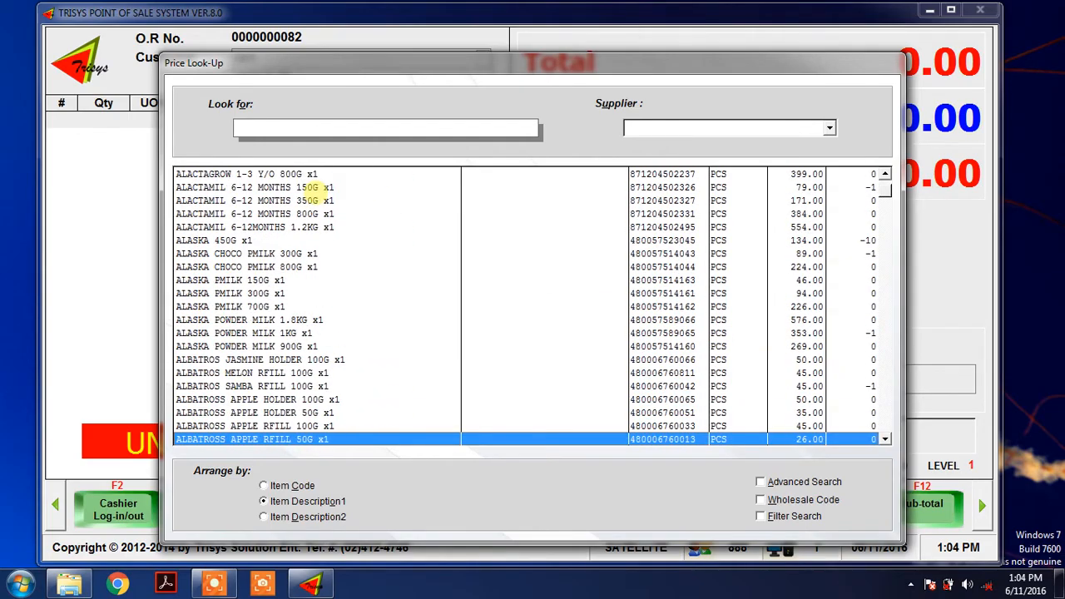
pyautogui.press('Up')
pyautogui.press('Up')
pyautogui.press('Up')
pyautogui.press('Up')
pyautogui.press('Up')
pyautogui.press('Up')
pyautogui.press('Up')
pyautogui.press('Up')
pyautogui.press('Up')
pyautogui.press('Up')
pyautogui.press('Up')
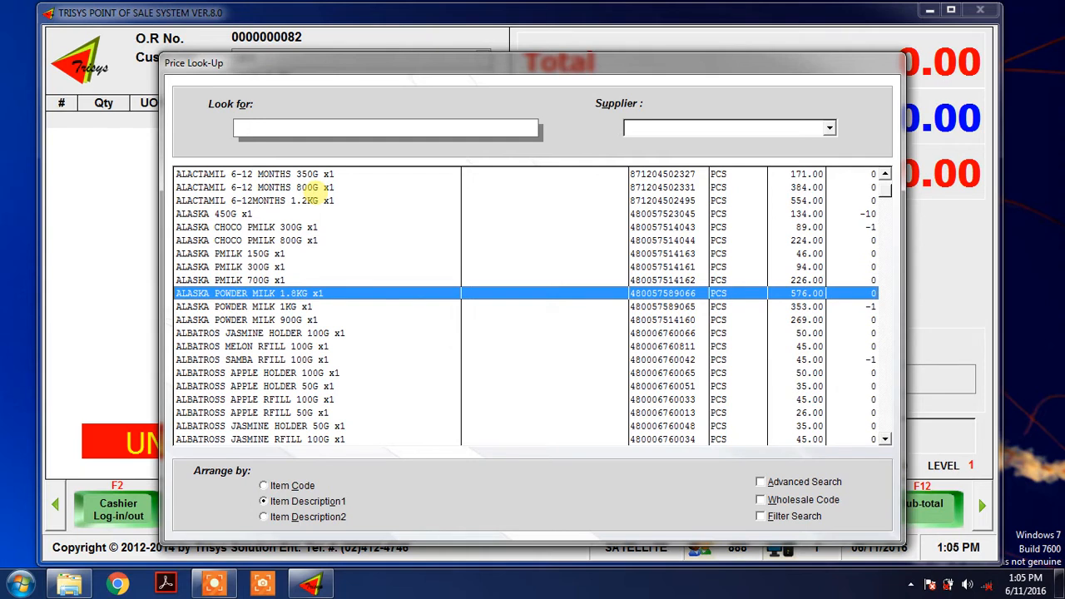
pyautogui.press('Return')
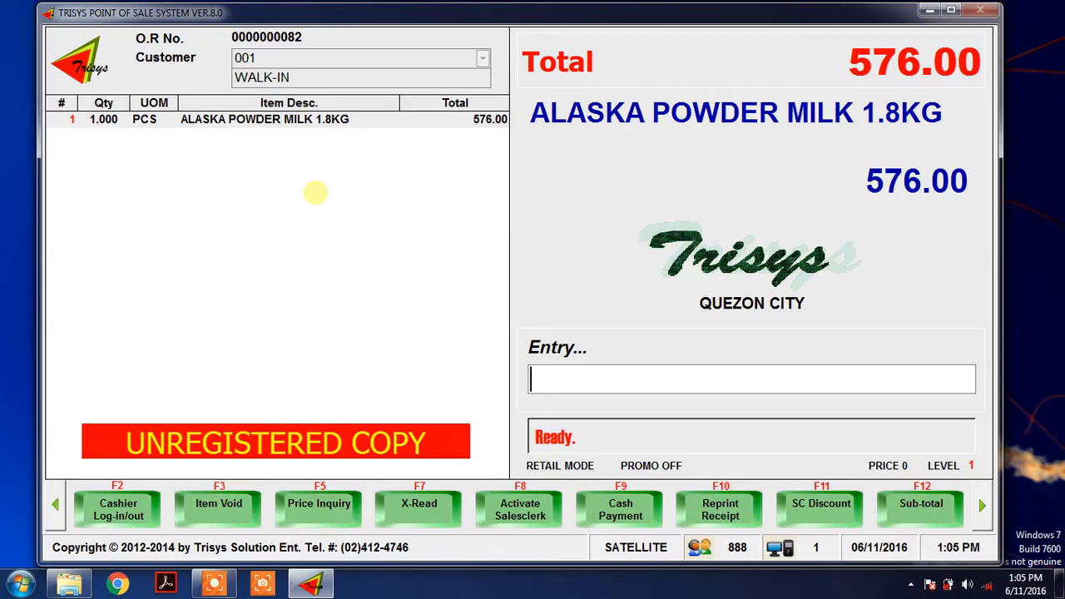
# Search the price inquiry list for "COC" and add one COCA COLA ZERO to the sale.
pyautogui.press('F5')
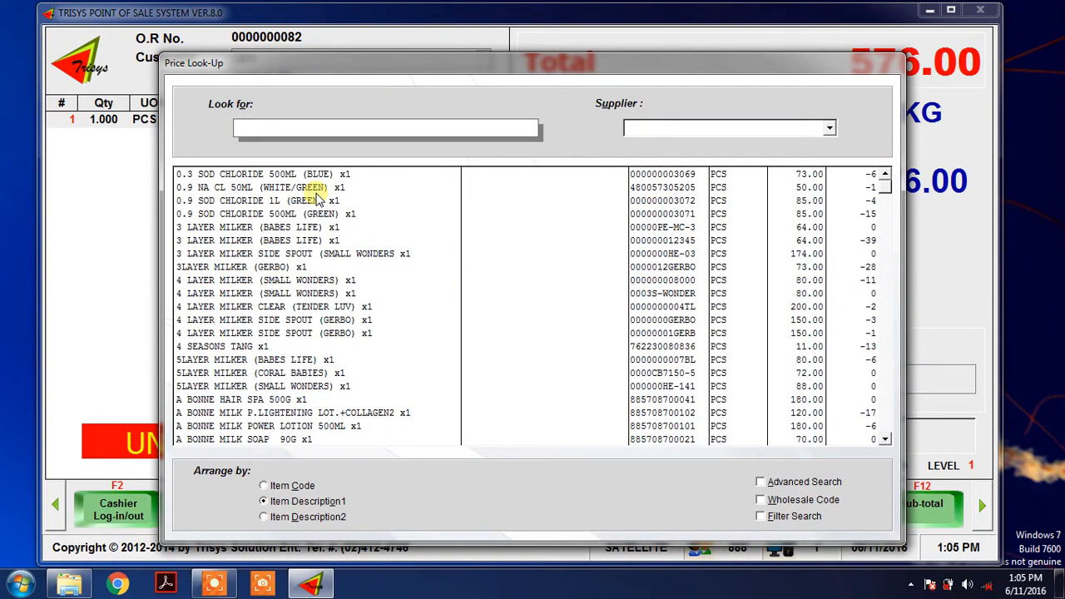
pyautogui.write('COC')
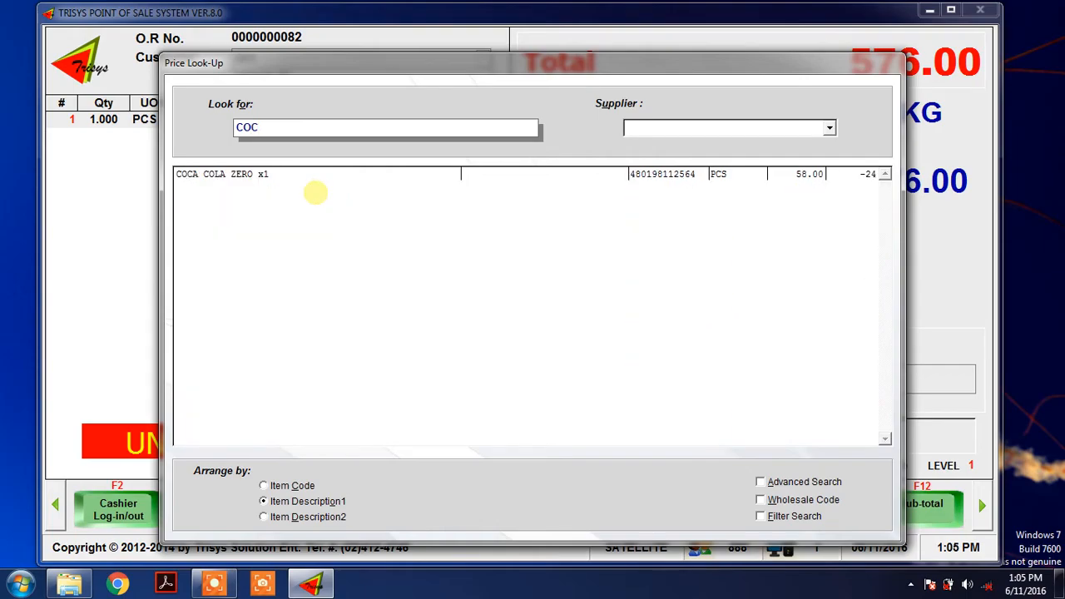
pyautogui.press('Down')
pyautogui.press('Return')
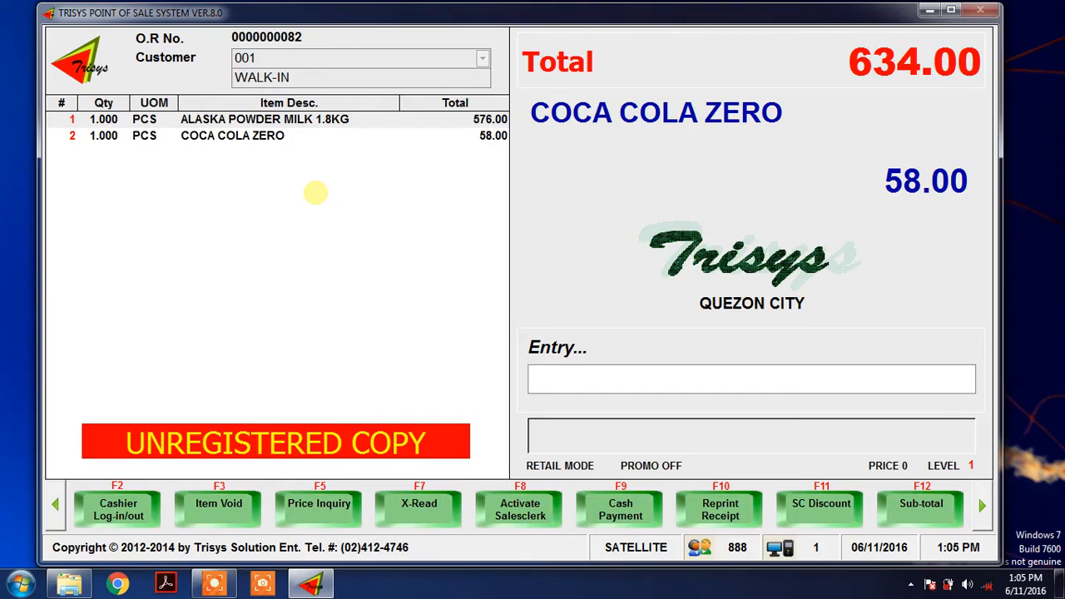
# Add three more COCA COLA ZERO using the quantity multiplier 3* and a price look-up for "COC".
pyautogui.write('3')
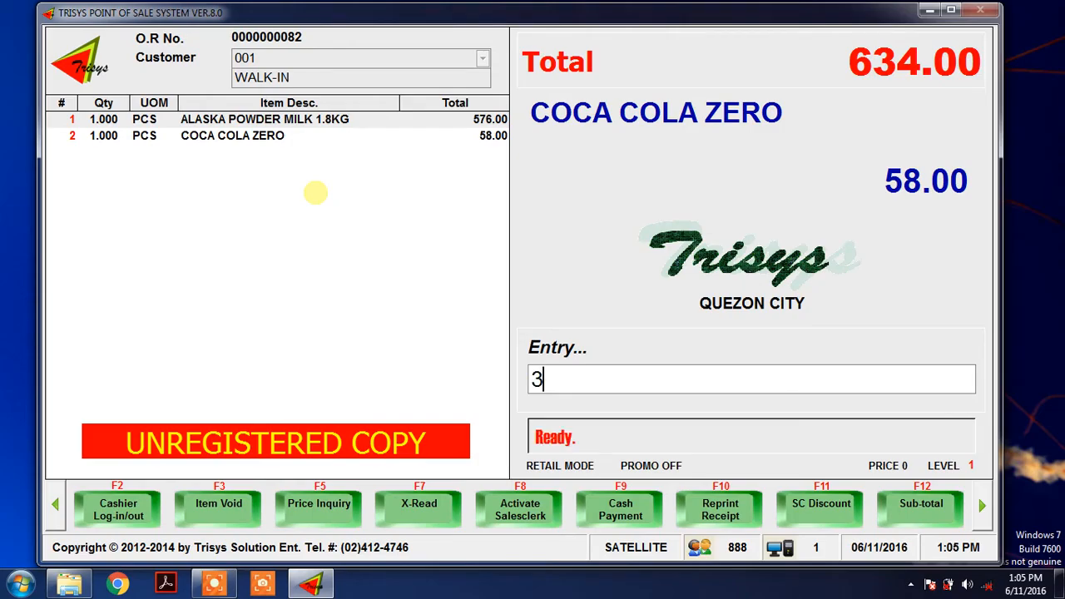
pyautogui.write('*coc')
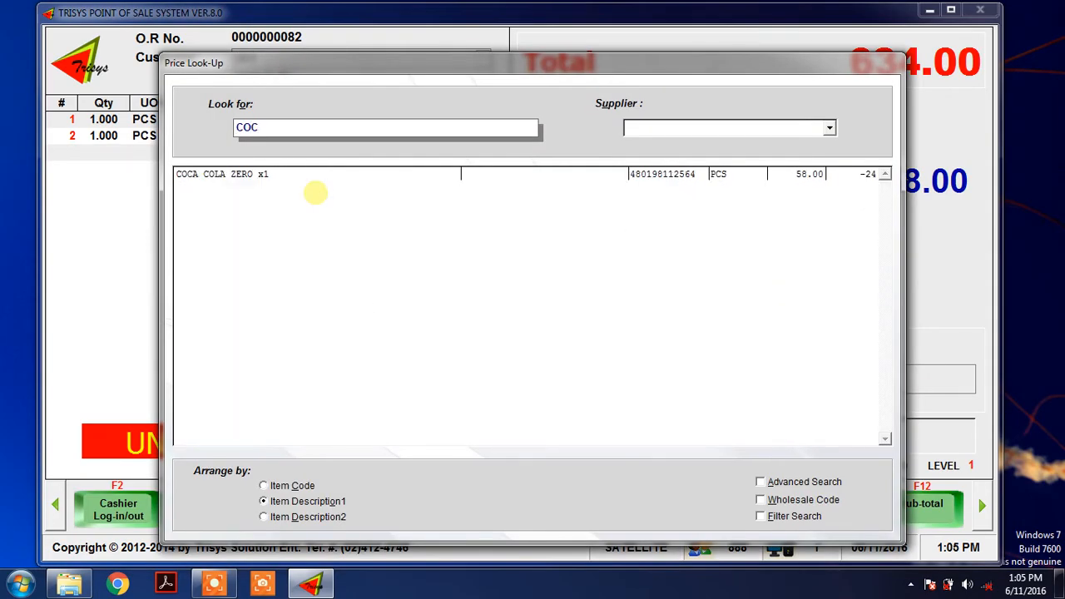
pyautogui.press('Down')
pyautogui.press('Return')
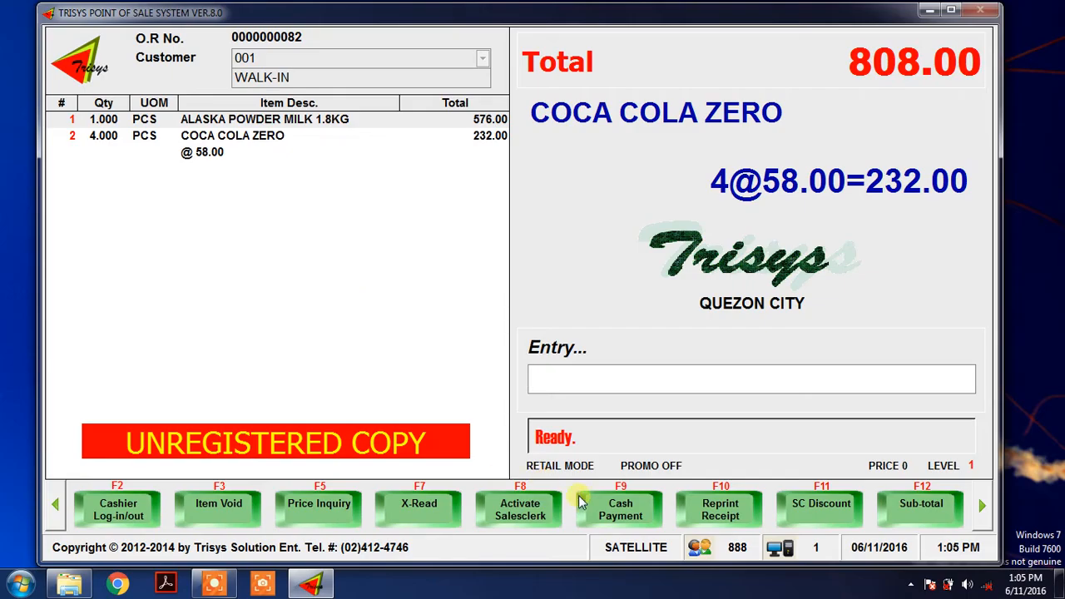
# Settle the sale with a cash payment of 1000 and close the transaction.
pyautogui.click(640, 508)
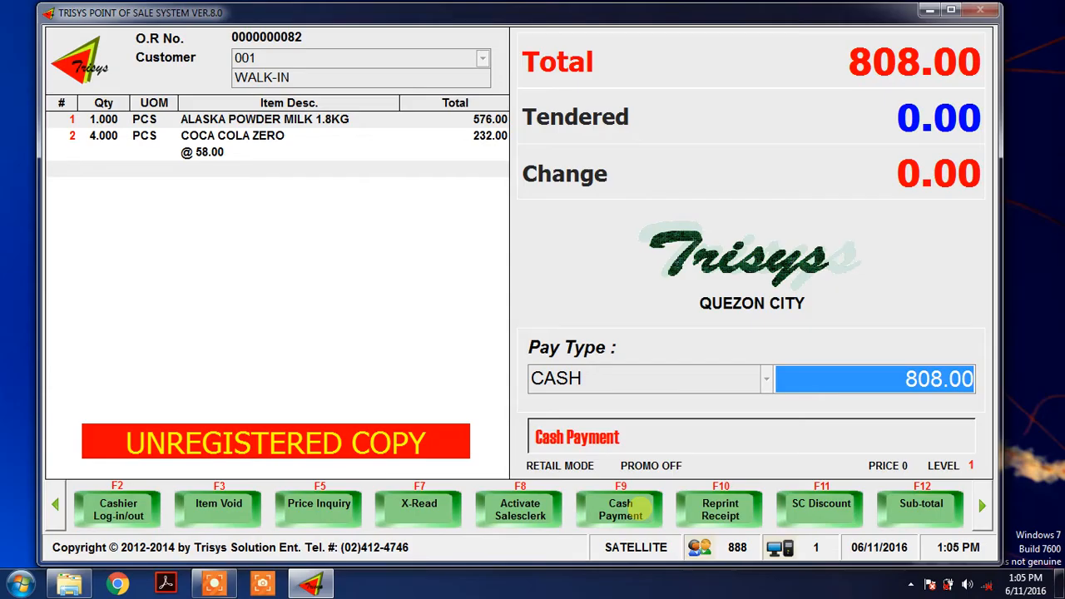
pyautogui.write('14')
pyautogui.press('BackSpace')
pyautogui.write('000')
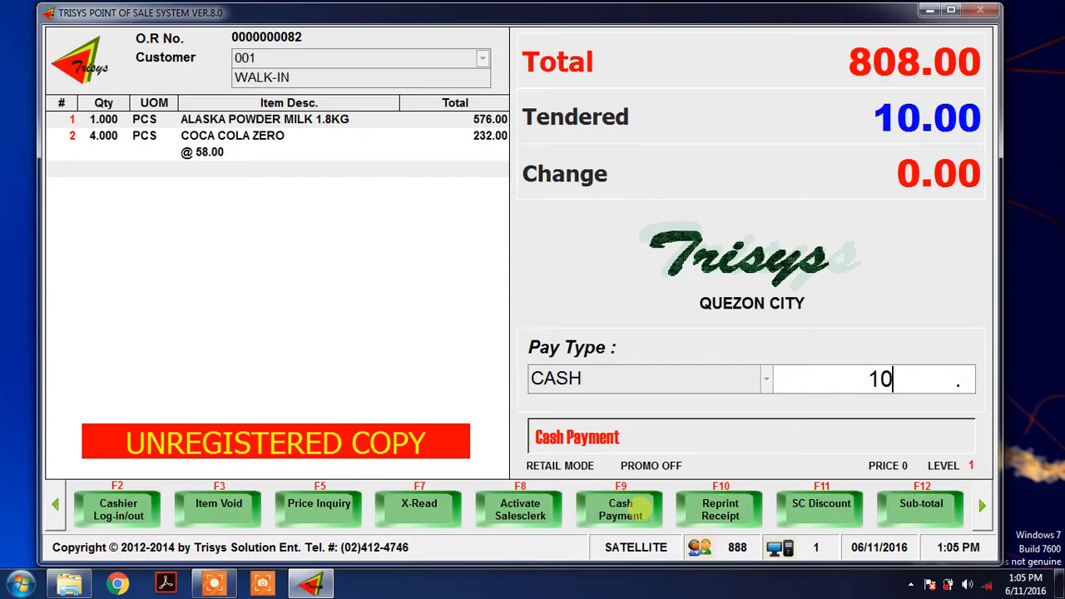
pyautogui.press('Return')
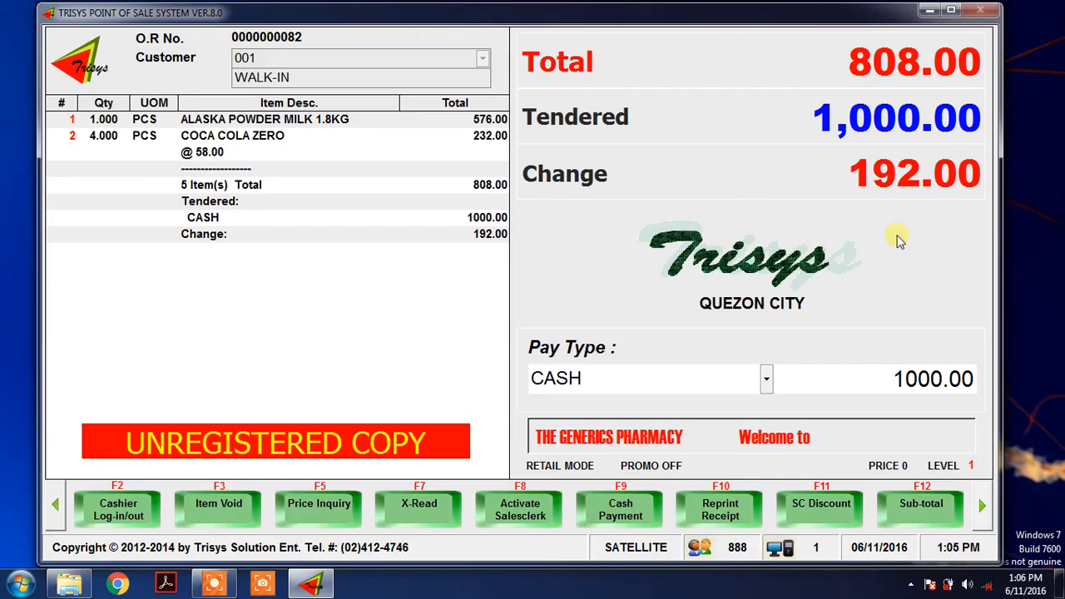
pyautogui.press('Return')
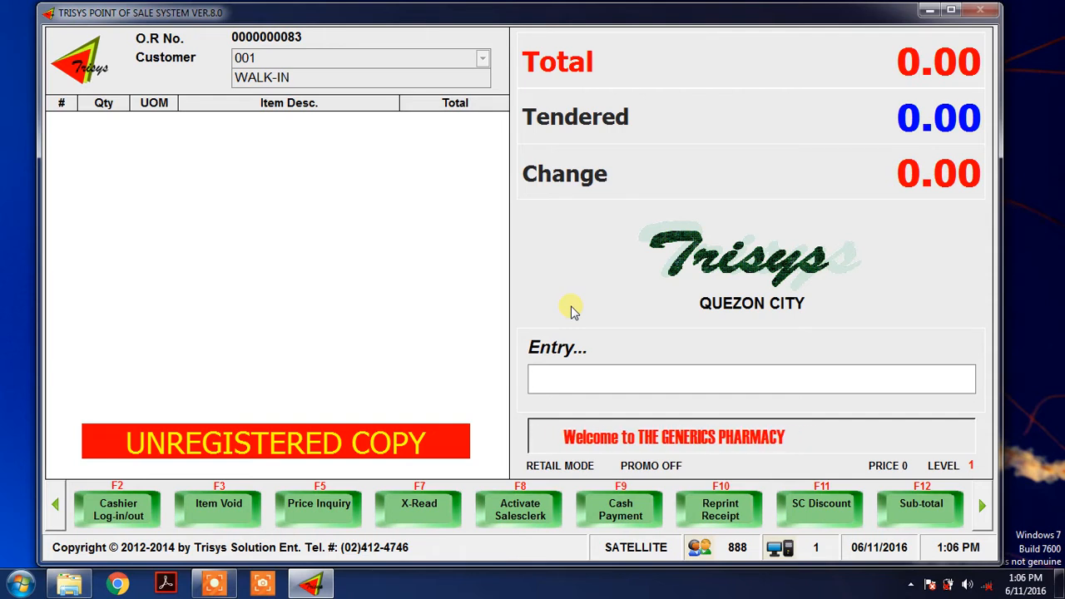
# Search the price inquiry list for "O" and add one OFF KIDS LOTION 25ML to the new sale.
pyautogui.press('F5')
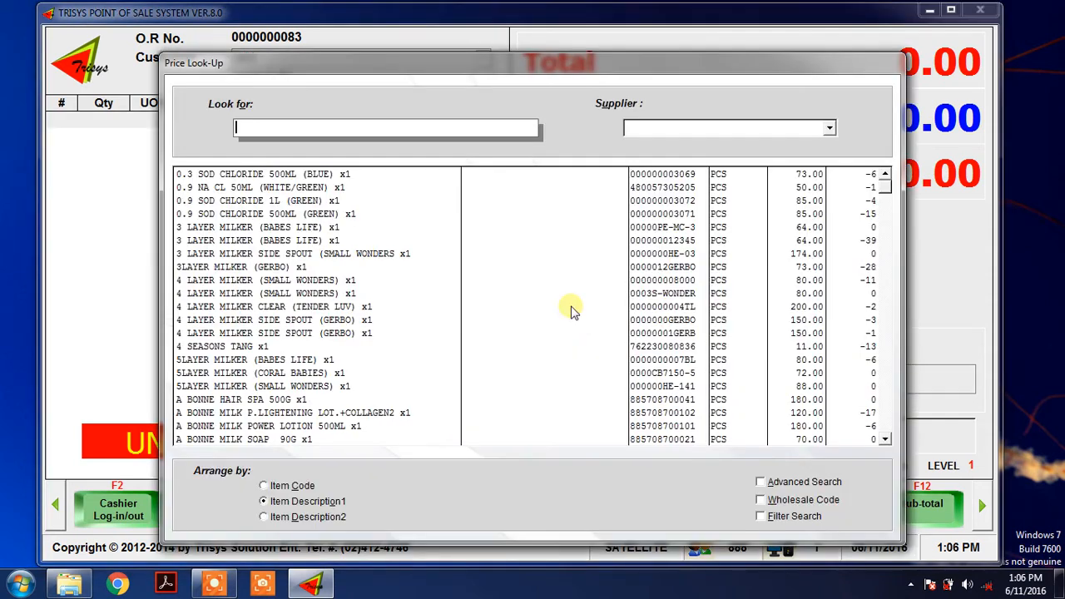
pyautogui.write('0')
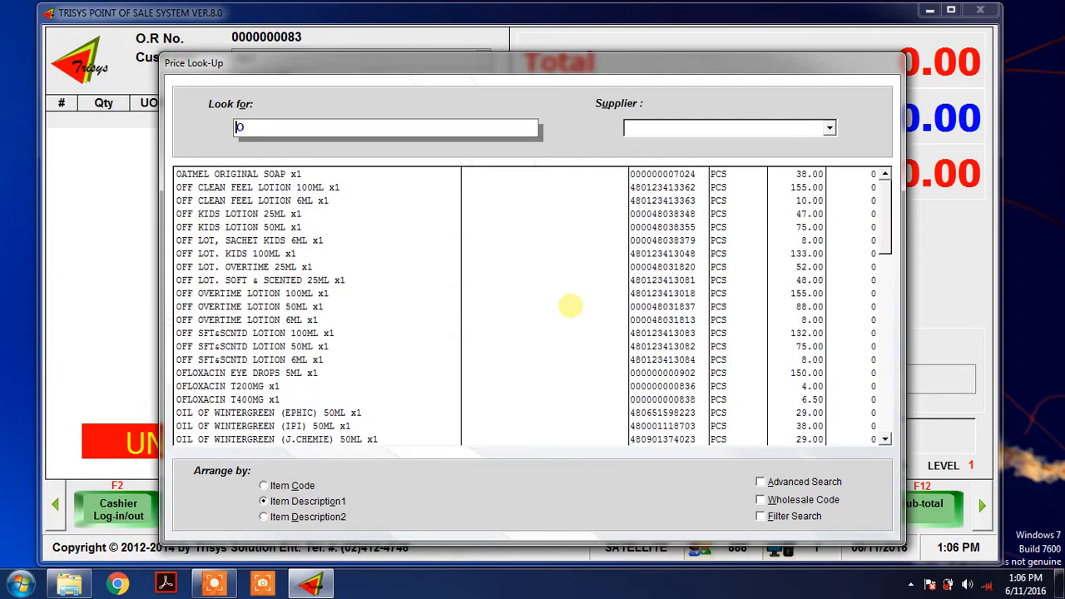
pyautogui.press('Down')
pyautogui.press('Down')
pyautogui.press('Down')
pyautogui.press('Down')
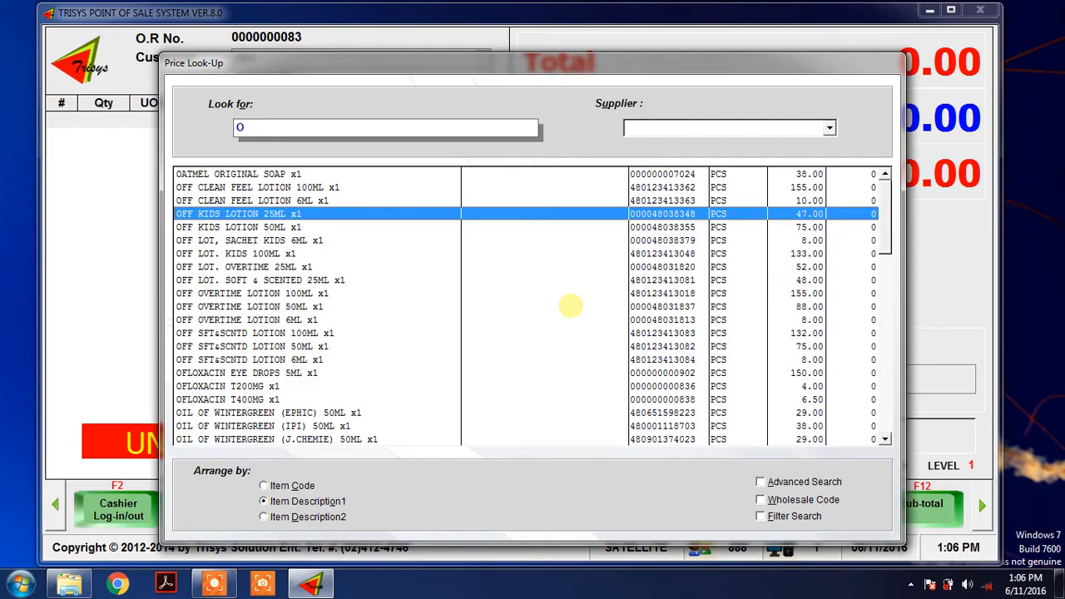
pyautogui.press('Return')
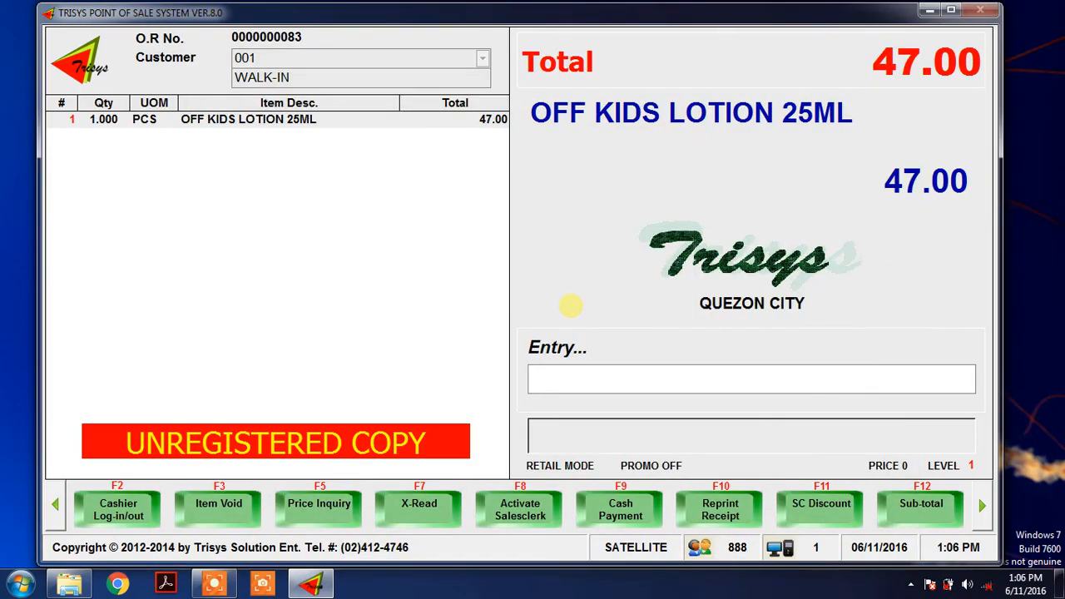
# Search the price inquiry list for "ABSO" and add one ABSOLUTE 1.5L to the sale.
pyautogui.press('F5')
pyautogui.write('ABSOU')
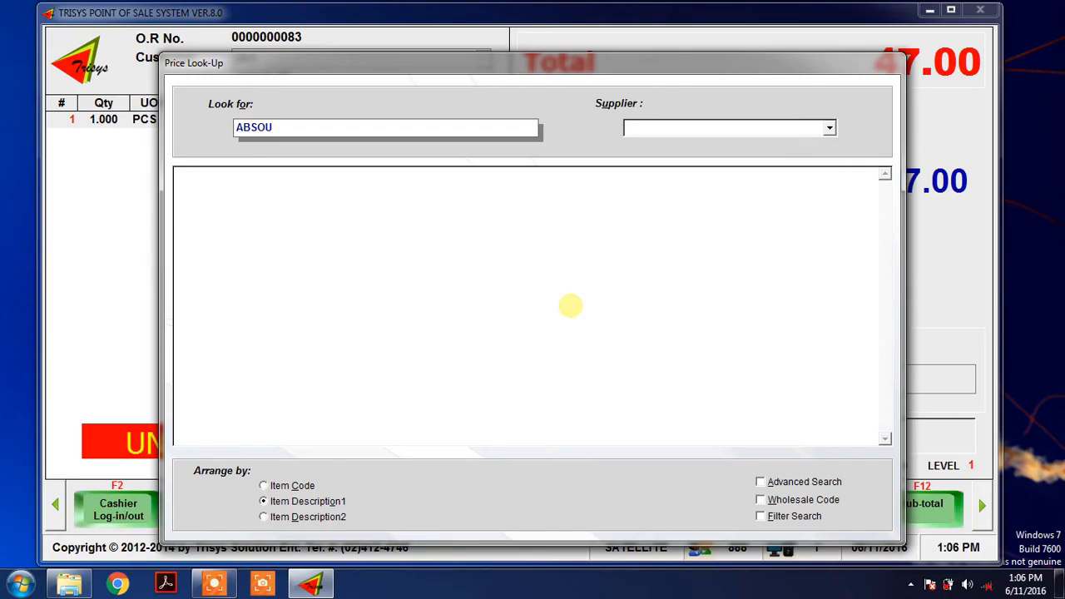
pyautogui.press('BackSpace')
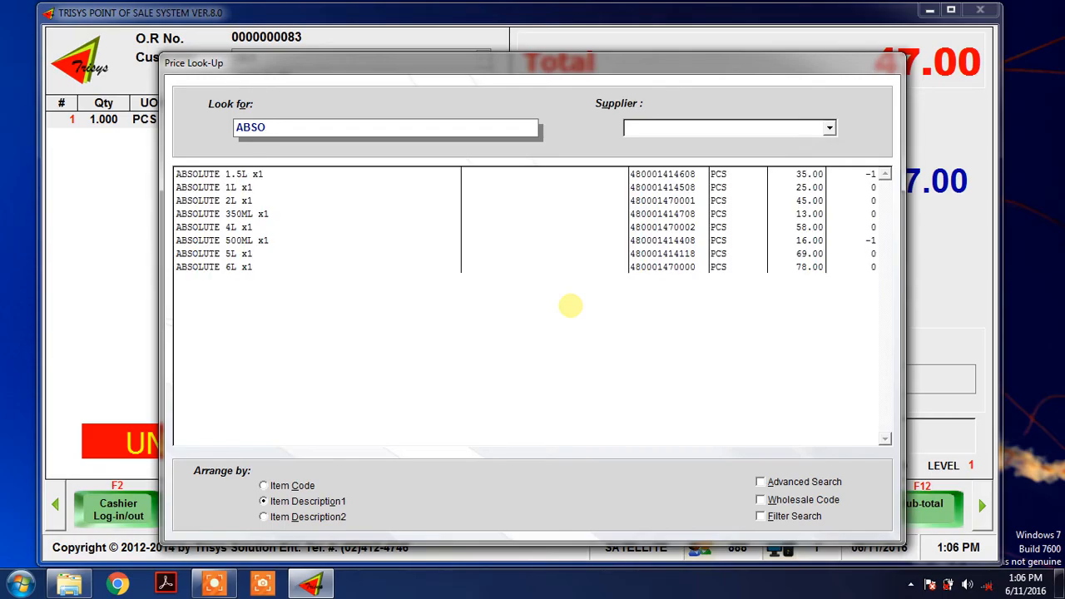
pyautogui.press('Down')
pyautogui.press('Return')
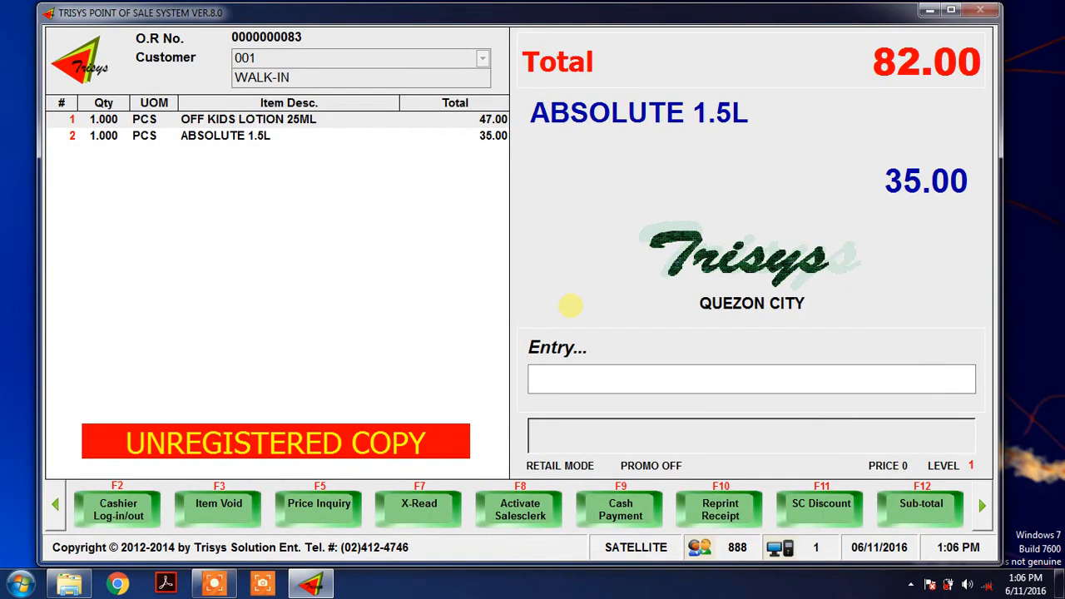
# Search the price inquiry list for "COC" and add one COCA COLA ZERO to the sale.
pyautogui.press('F5')
pyautogui.write('C')
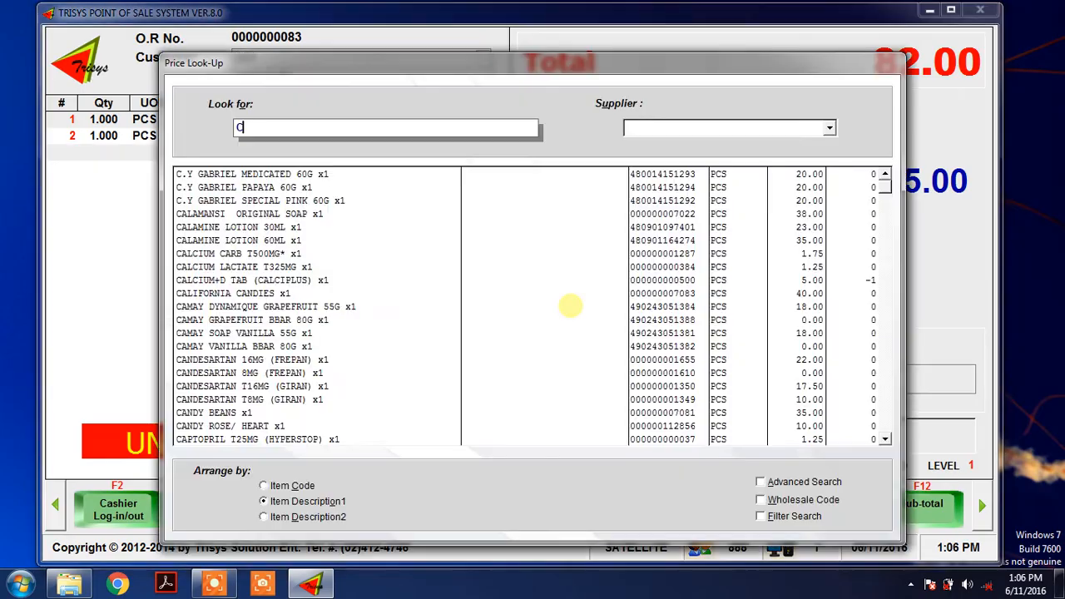
pyautogui.write('OC')
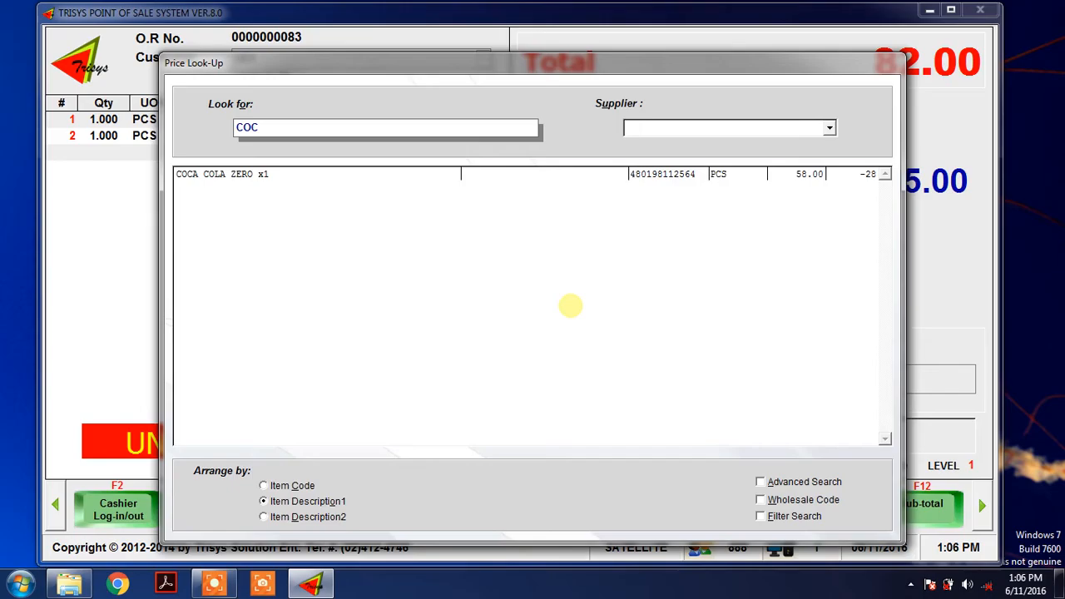
pyautogui.press('Down')
pyautogui.press('Return')
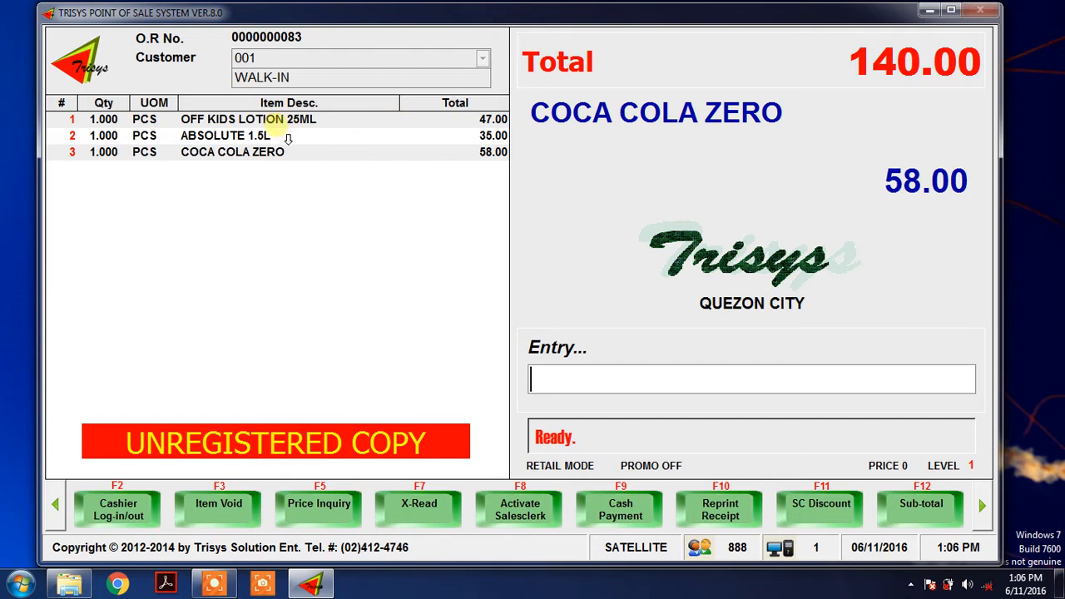
# Void item 1, the OFF KIDS LOTION 25ML, from the current sale.
pyautogui.click(224, 509)
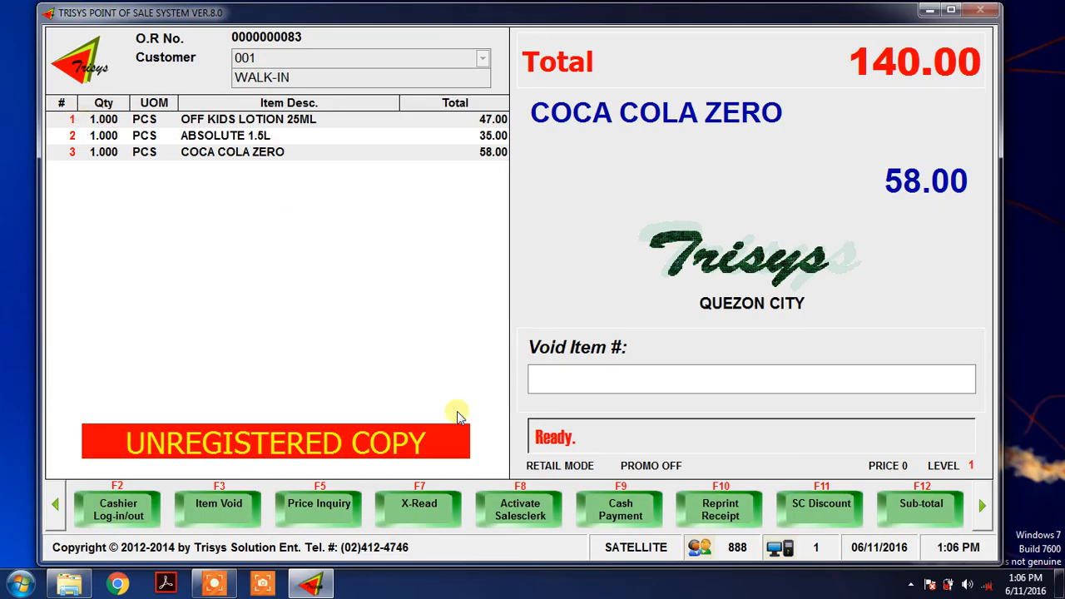
pyautogui.write('1')
pyautogui.press('Return')
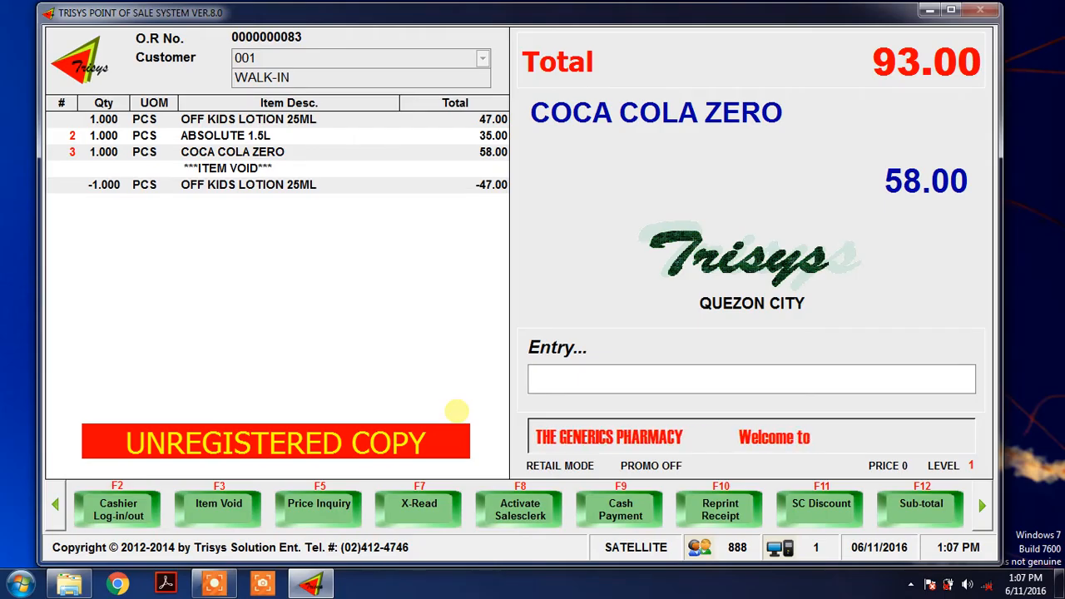
# Settle the sale with a cash payment of 100 and close the transaction.
pyautogui.press('F9')
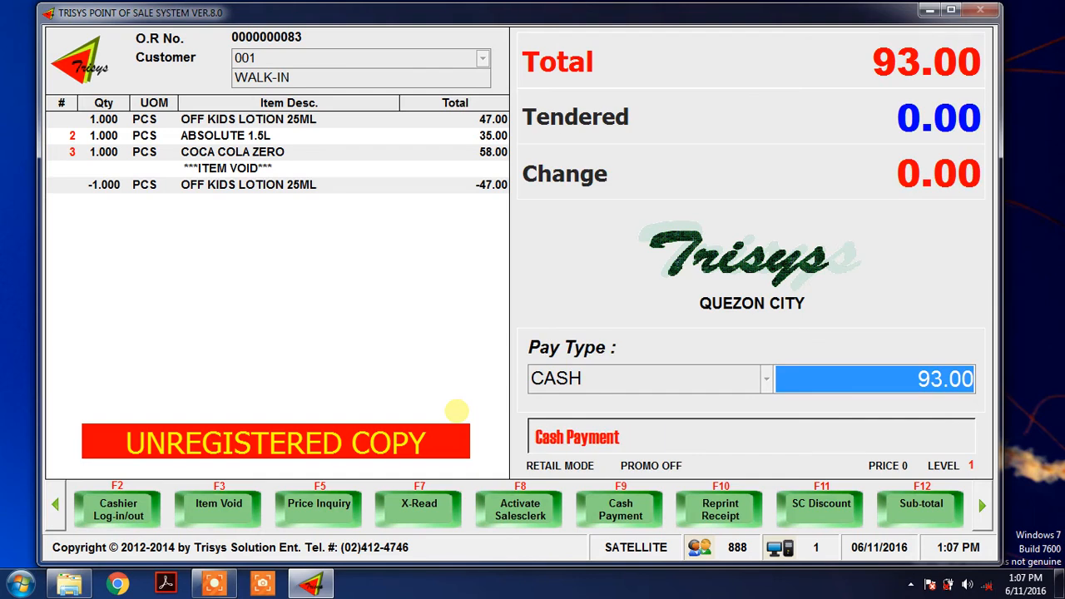
pyautogui.write('100 .')
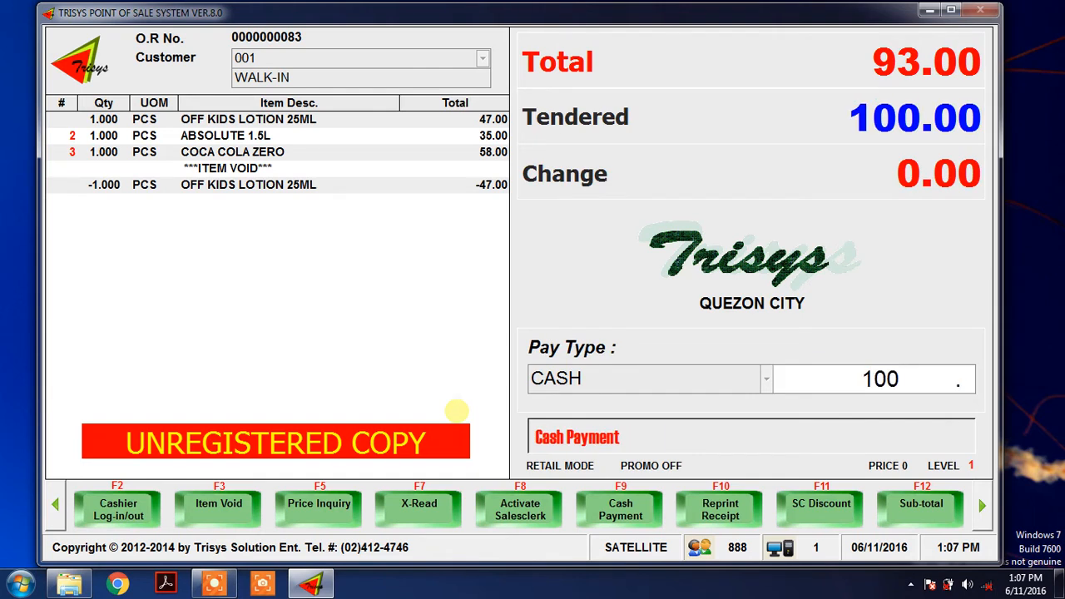
pyautogui.press('Return')
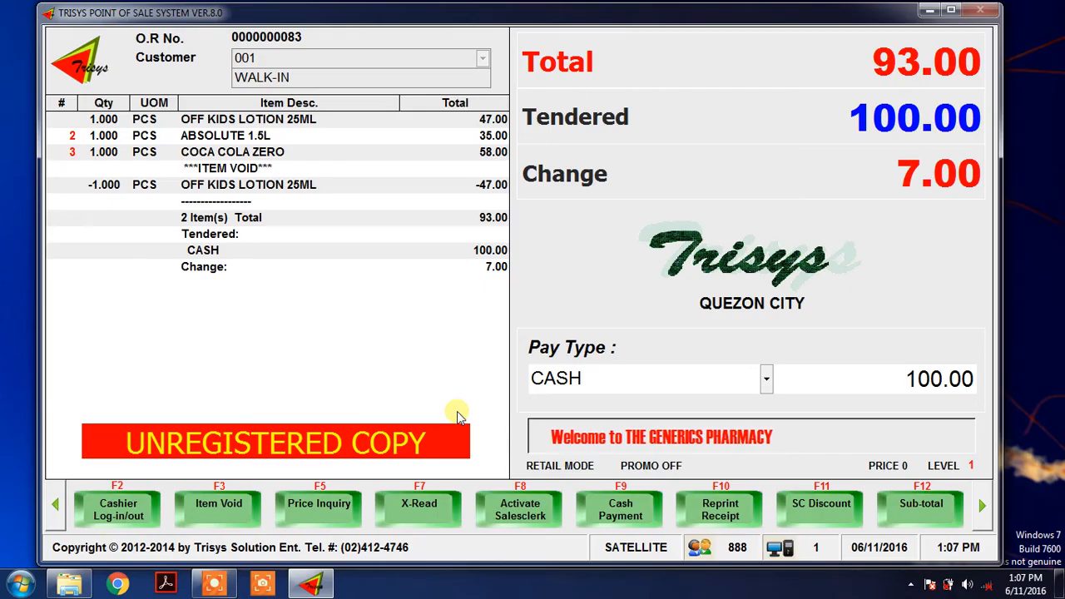
pyautogui.press('Return')
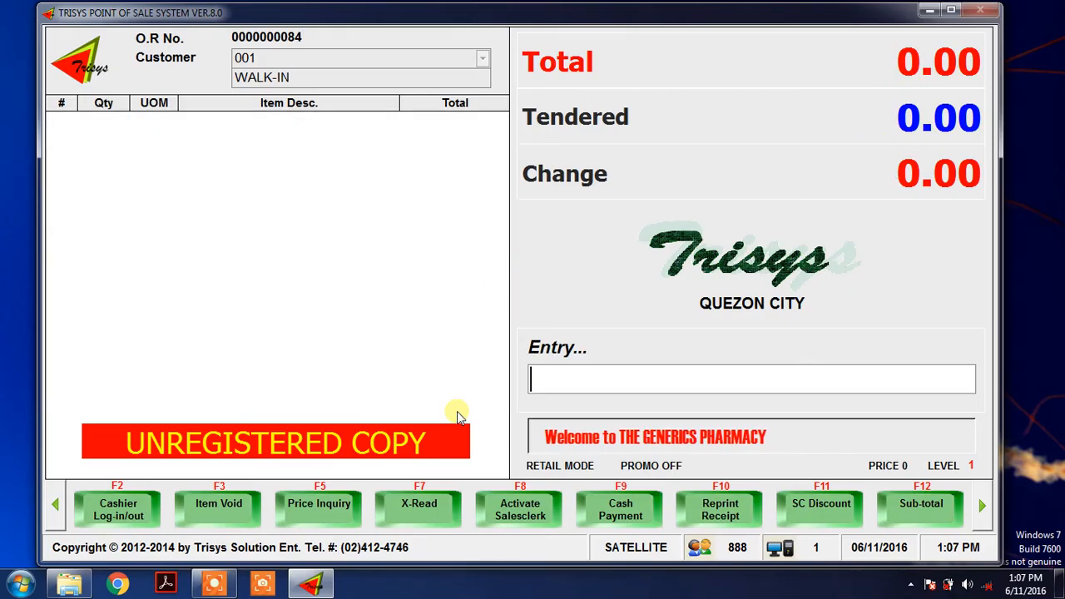
pyautogui.click(982, 508)
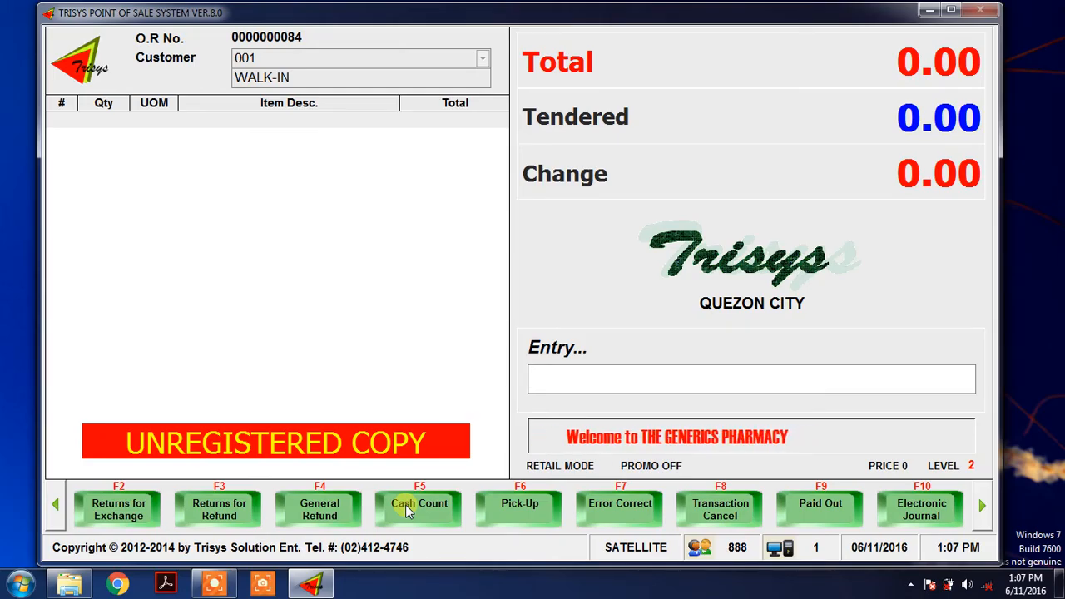
pyautogui.click(981, 507)
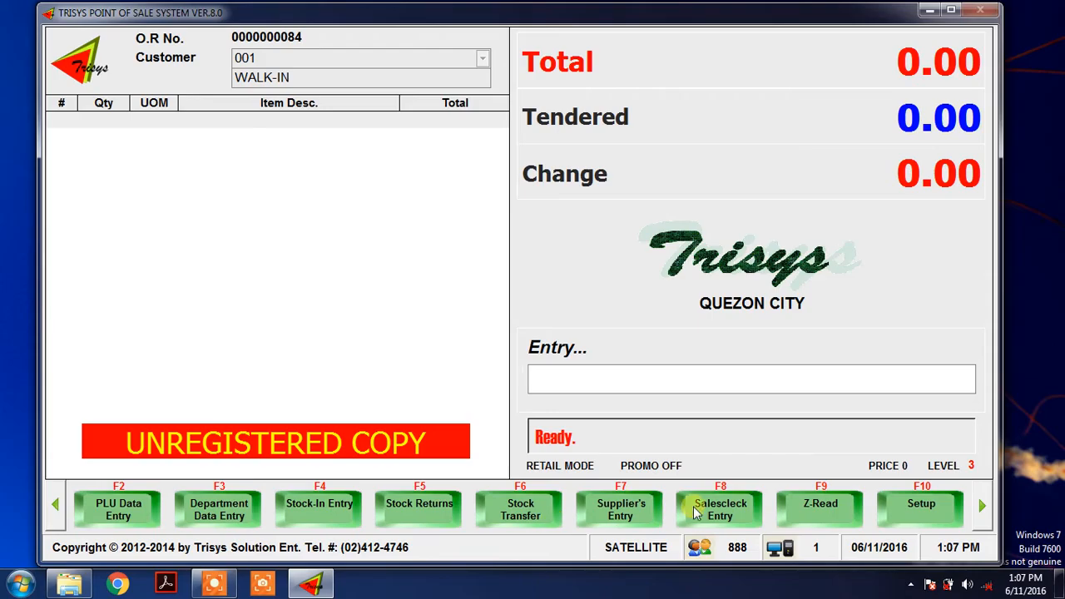
pyautogui.click(981, 505)
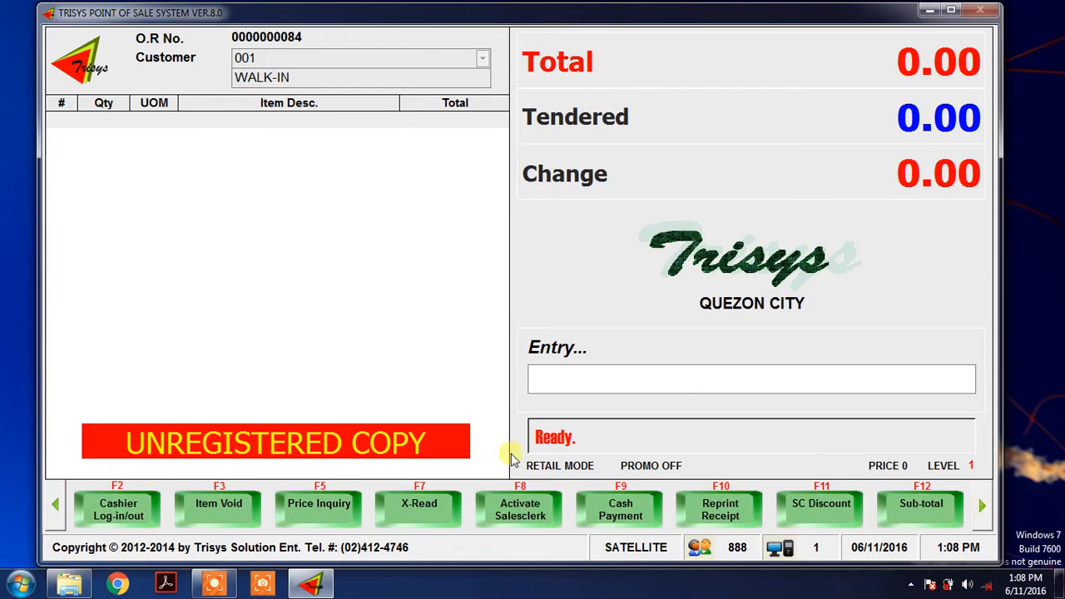
# Read the X-Read Terminal Report from the sales figures through to the grand totals, and decline the hard copy.
pyautogui.click(426, 506)
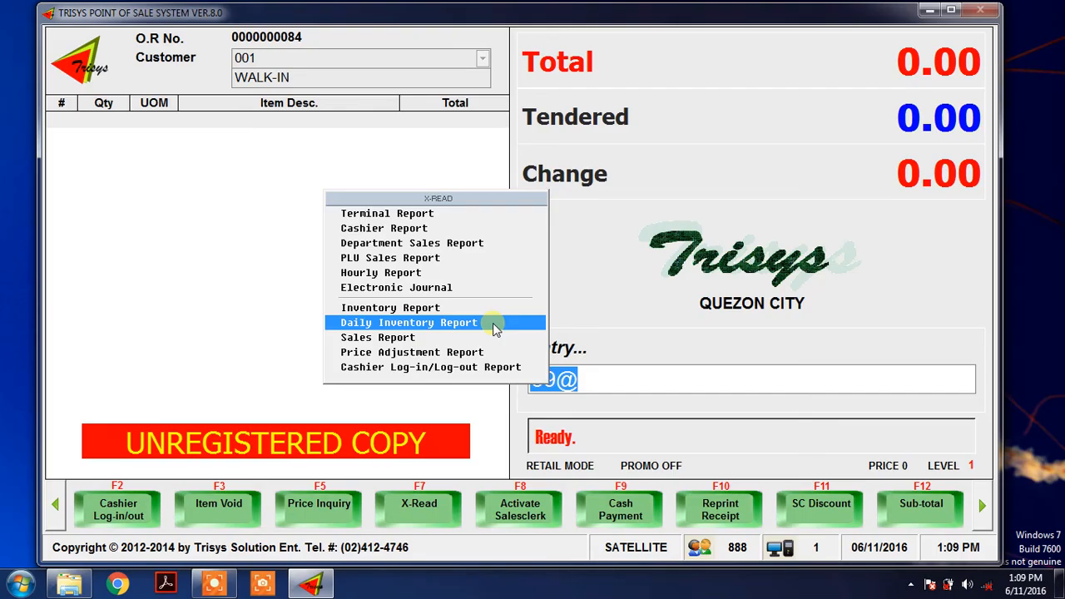
pyautogui.click(409, 215)
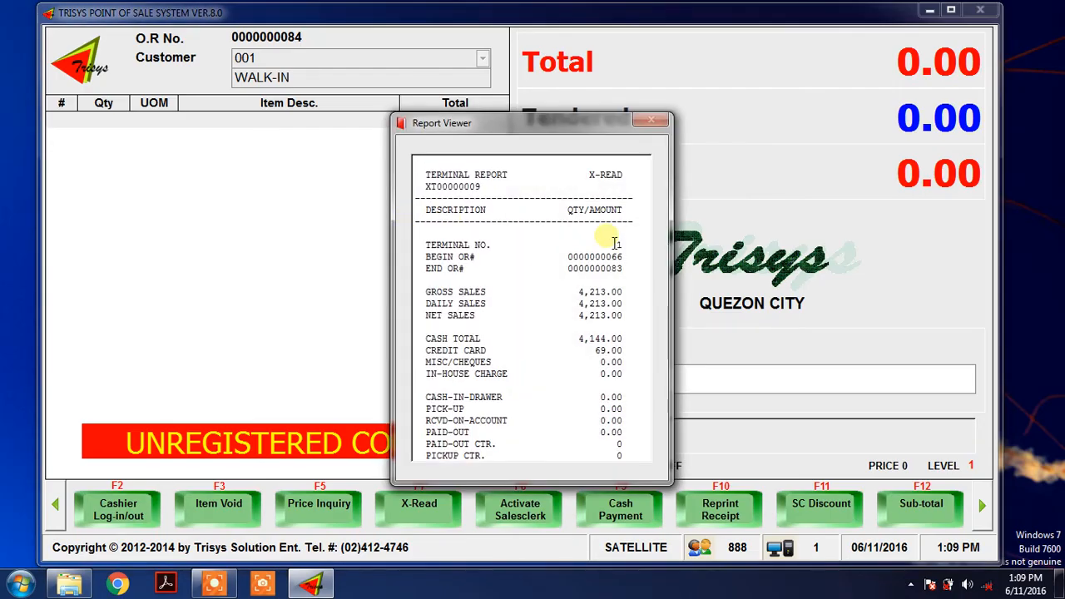
pyautogui.scroll(-1, 616, 243)
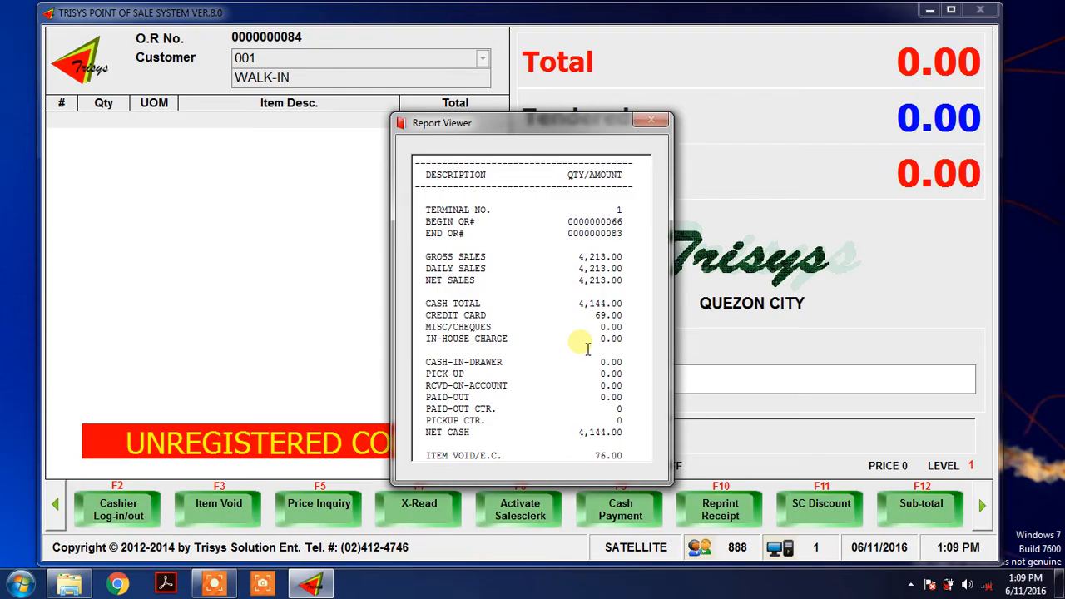
pyautogui.scroll(-1, 586, 349)
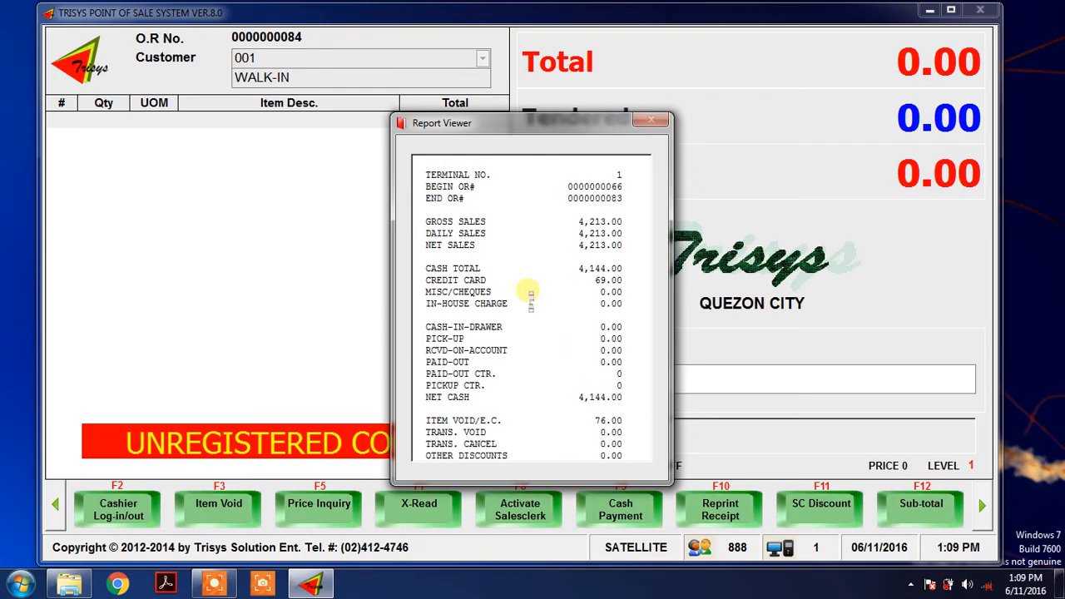
pyautogui.scroll(-1, 535, 297)
pyautogui.scroll(-1, 535, 297)
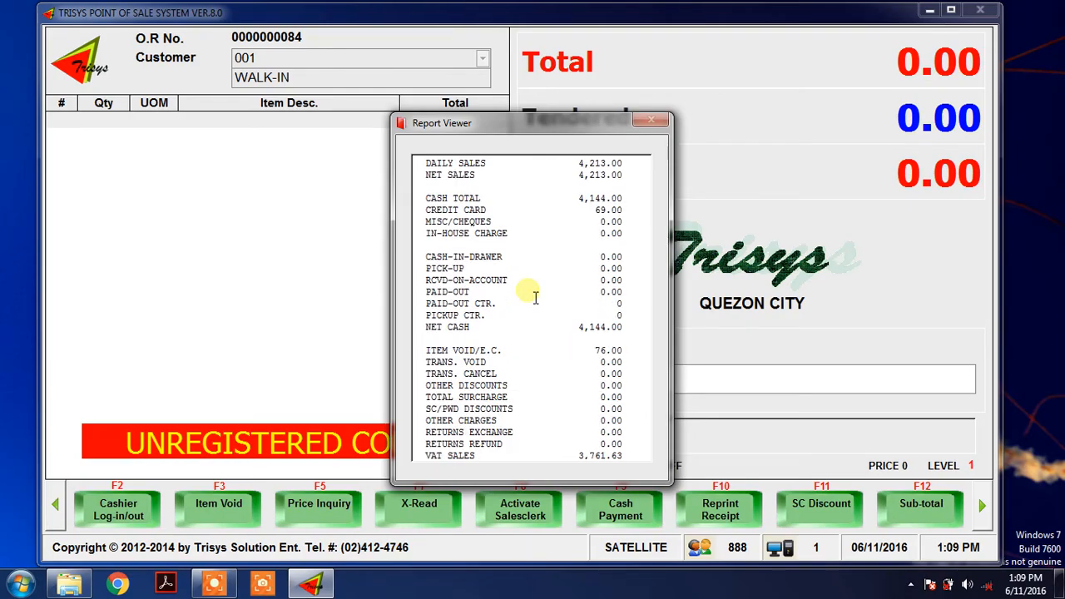
pyautogui.scroll(-1, 535, 297)
pyautogui.scroll(-1, 535, 297)
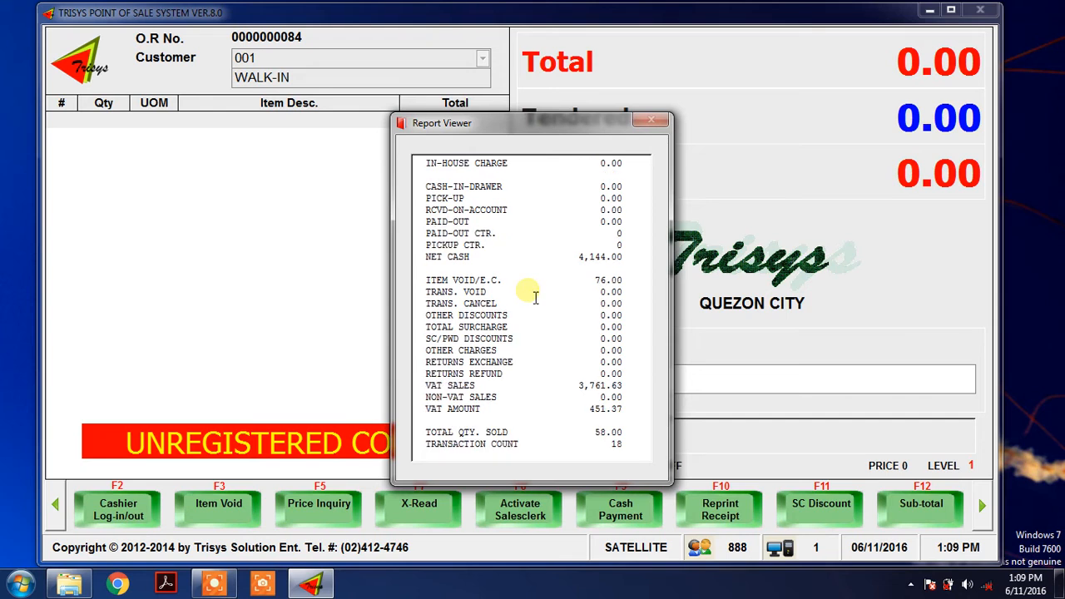
pyautogui.scroll(-3, 535, 297)
pyautogui.scroll(-1, 535, 297)
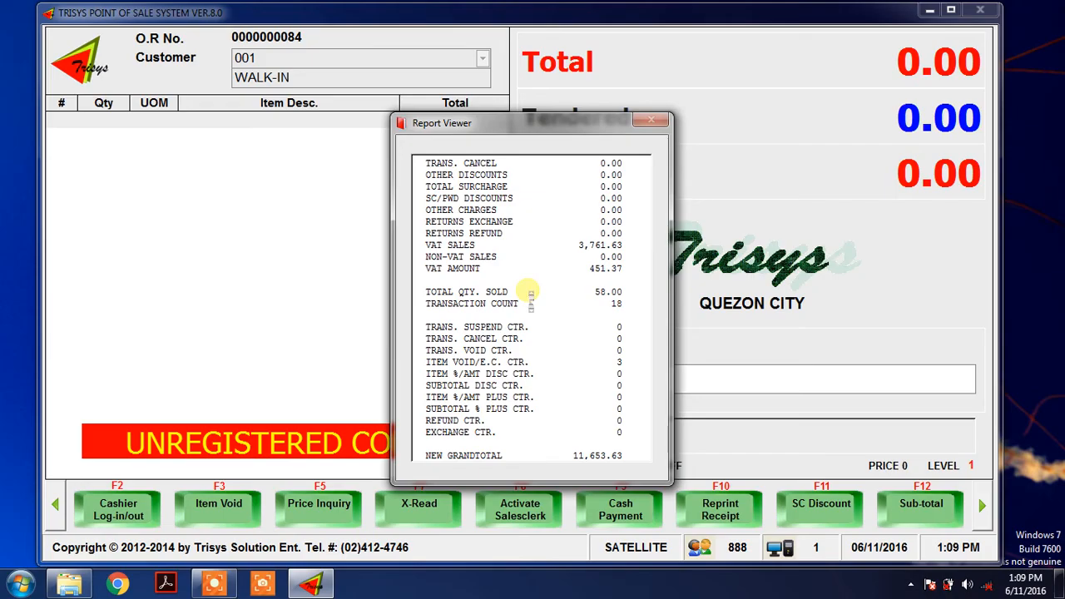
pyautogui.scroll(-1, 533, 297)
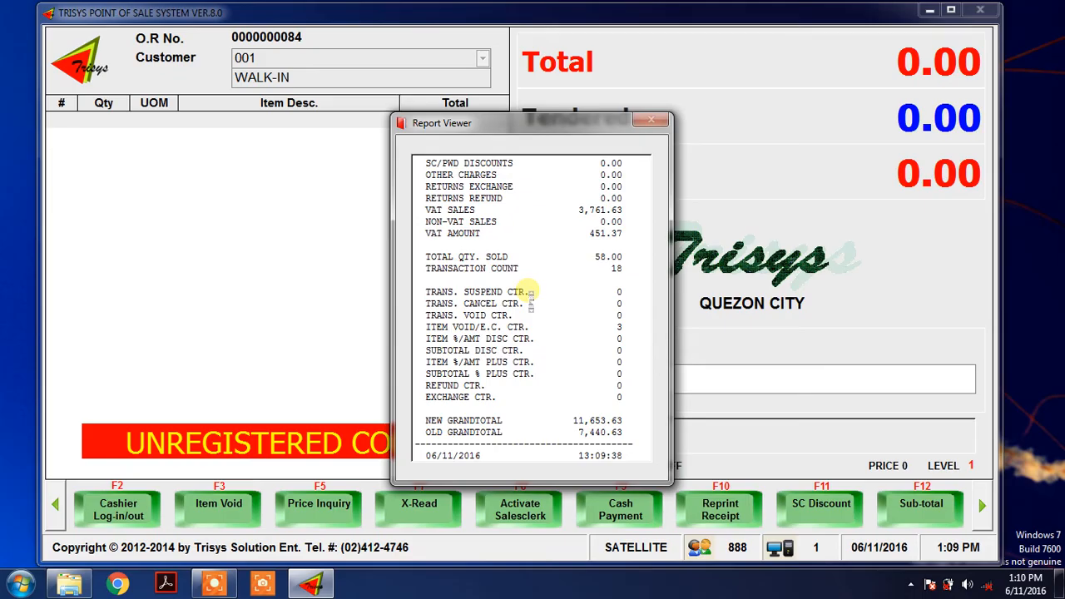
pyautogui.scroll(-2, 532, 300)
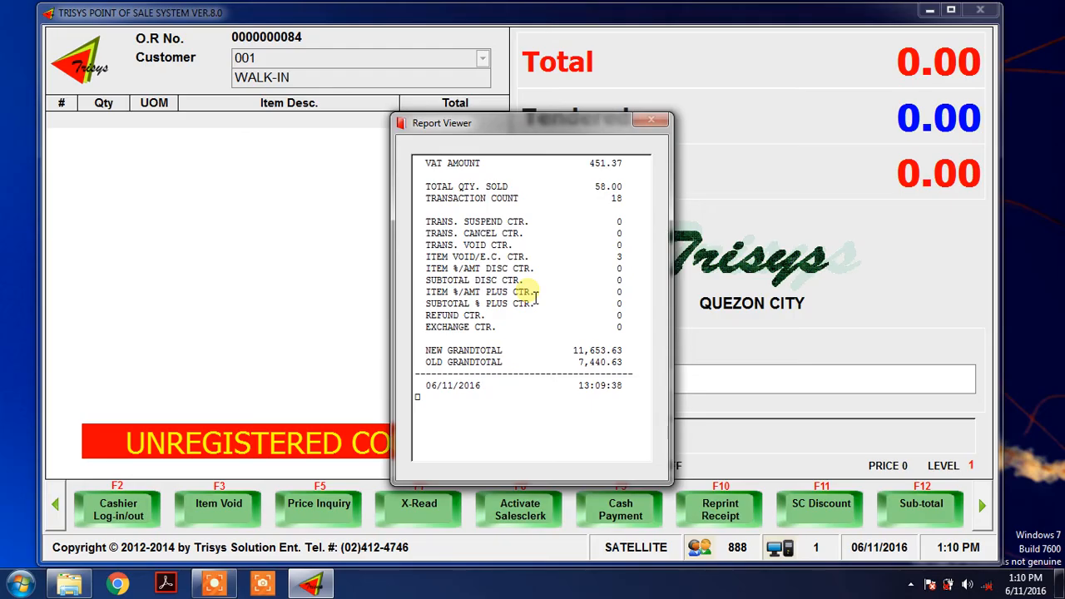
pyautogui.press('Escape')
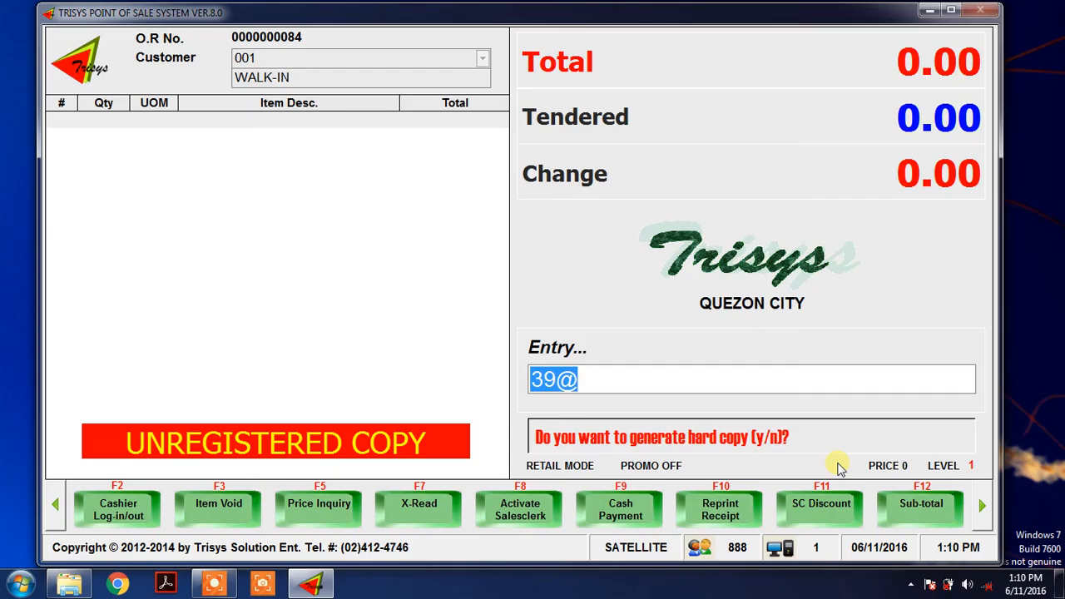
pyautogui.press('n')
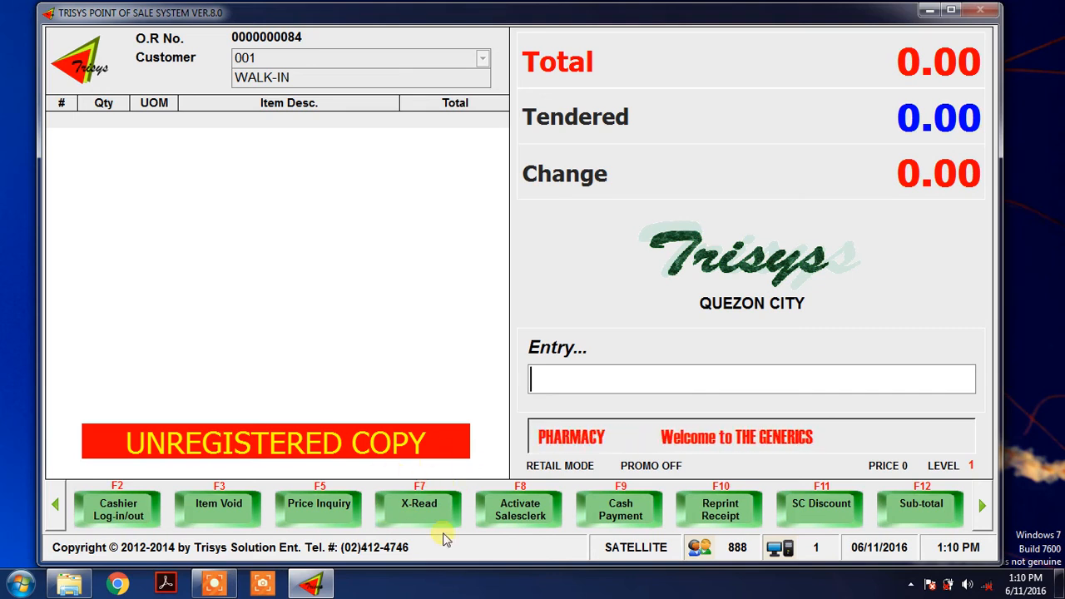
# Run the Z-Read Terminal Report for the date range 06/01/2016 to 06/11/2016.
pyautogui.click(981, 504)
pyautogui.click(982, 504)
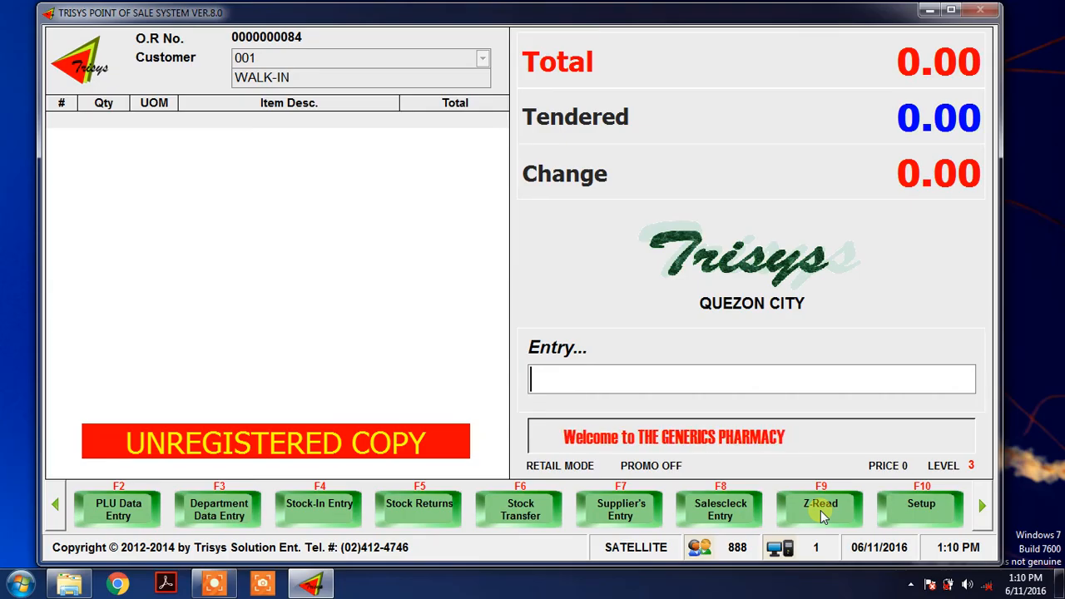
pyautogui.click(820, 510)
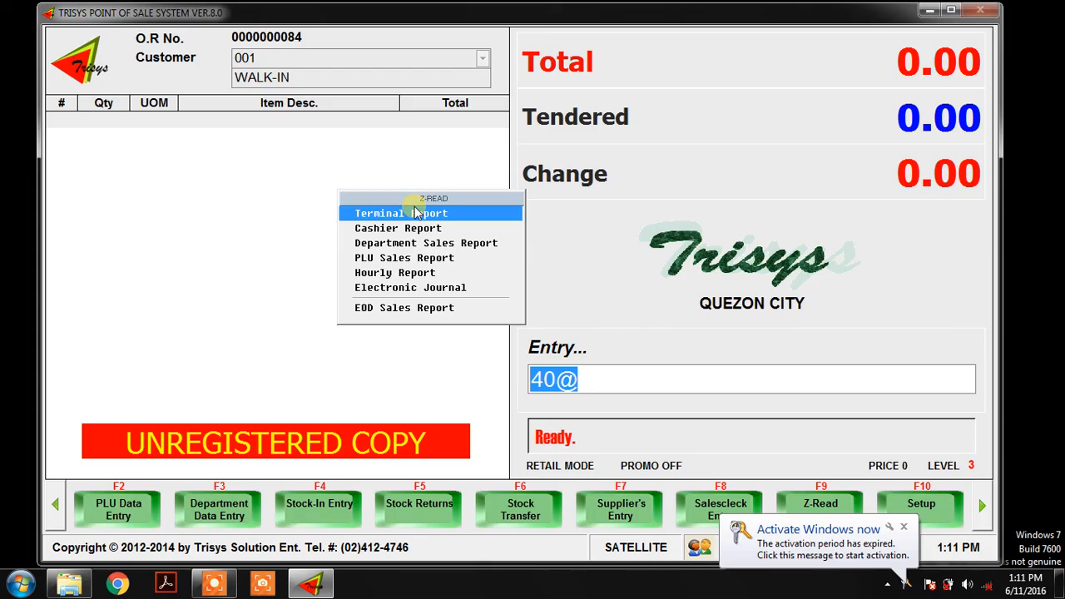
pyautogui.click(415, 213)
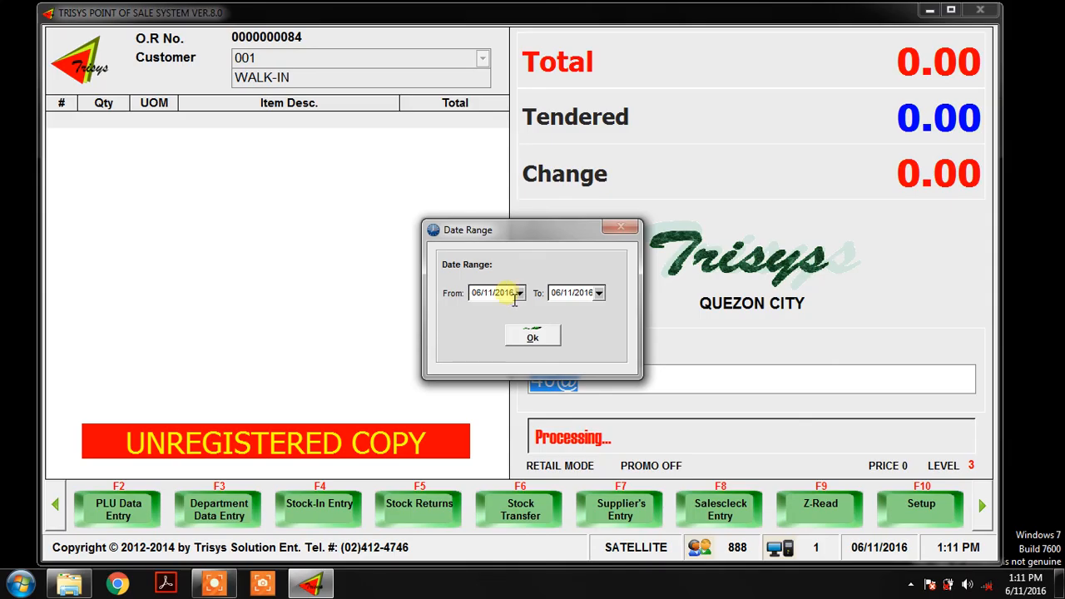
pyautogui.click(599, 293)
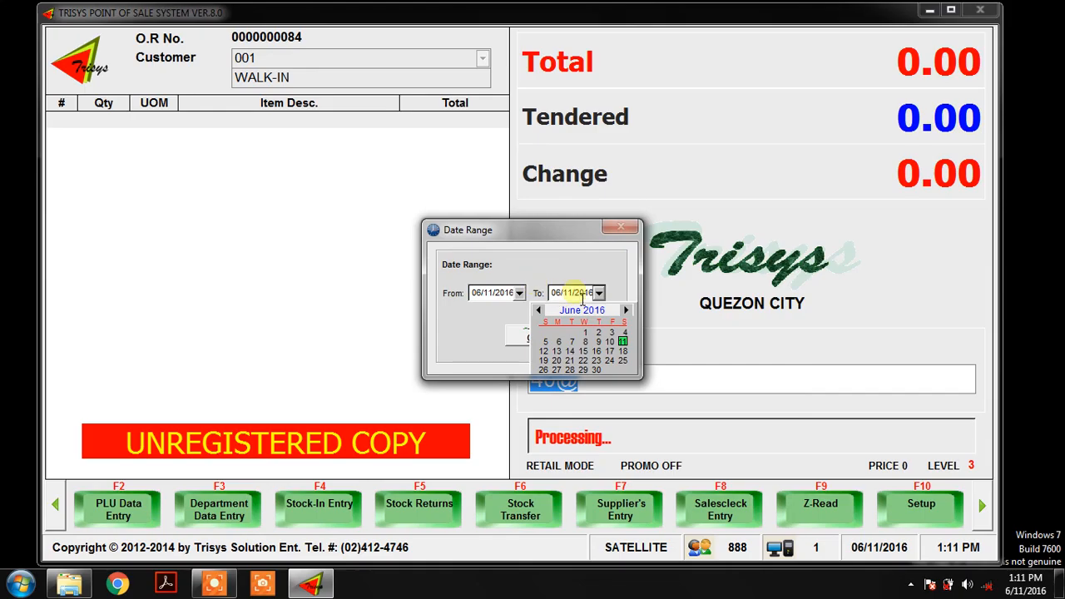
pyautogui.click(521, 296)
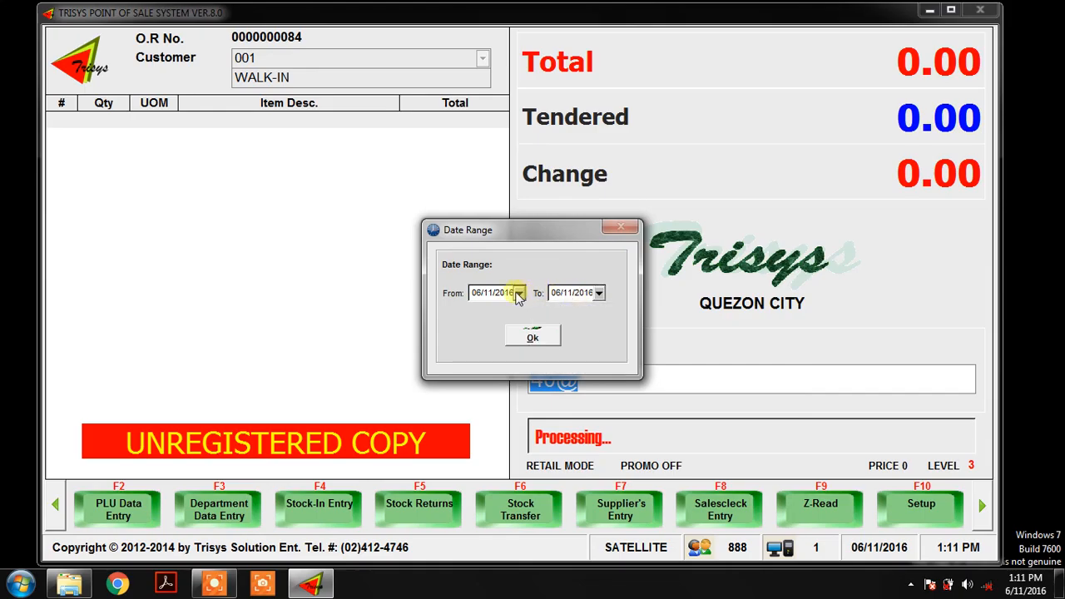
pyautogui.click(519, 294)
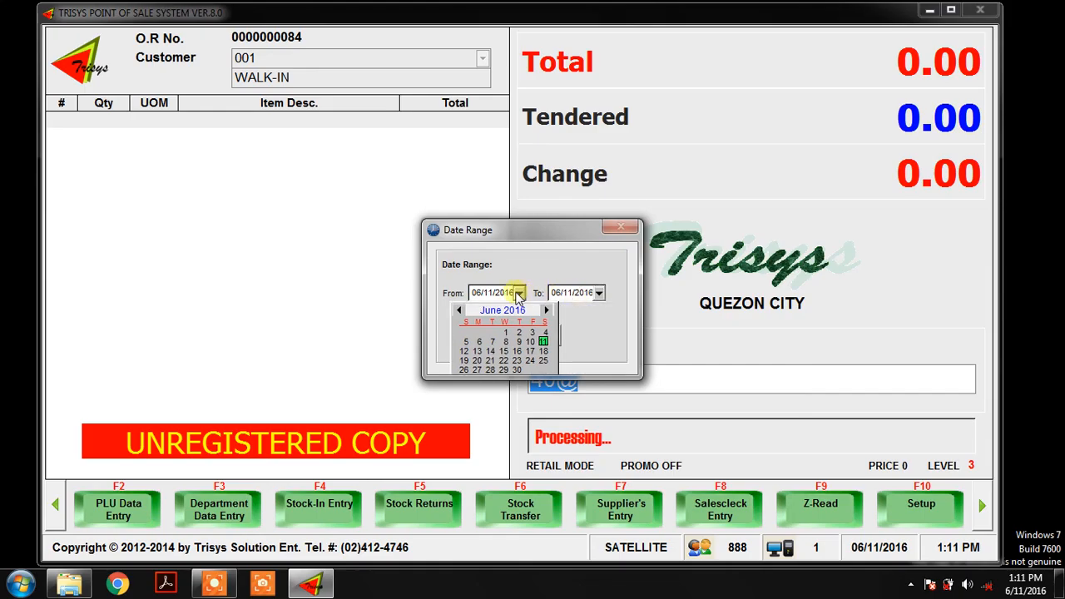
pyautogui.click(505, 332)
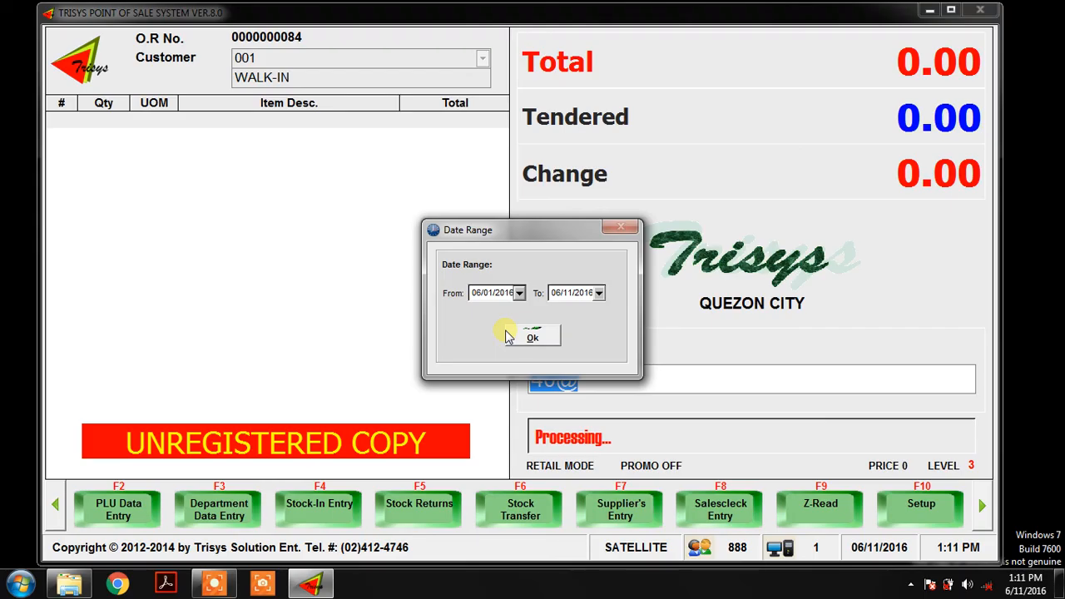
pyautogui.click(519, 336)
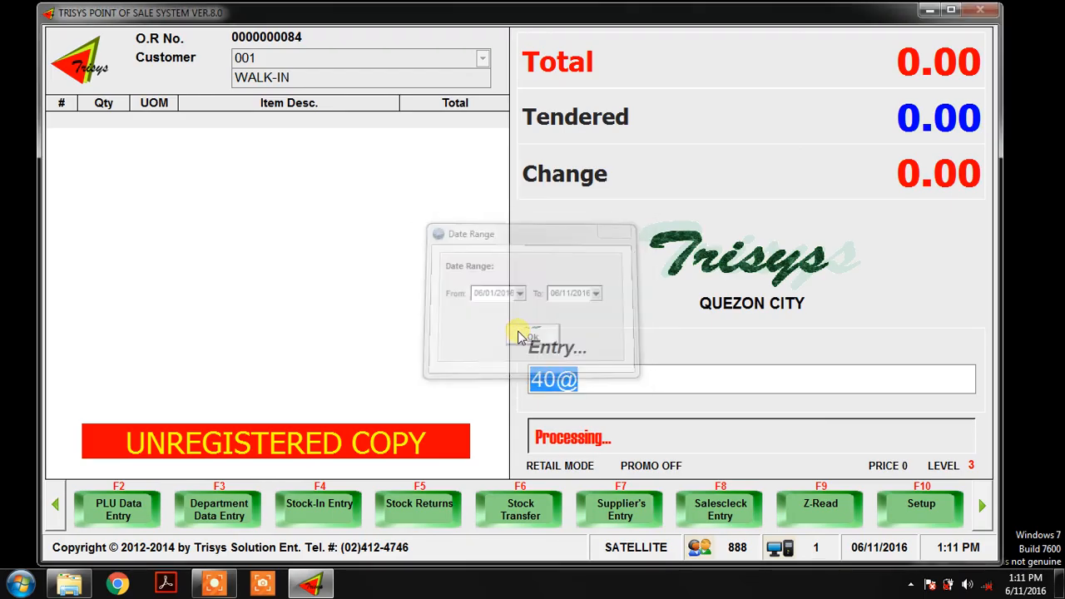